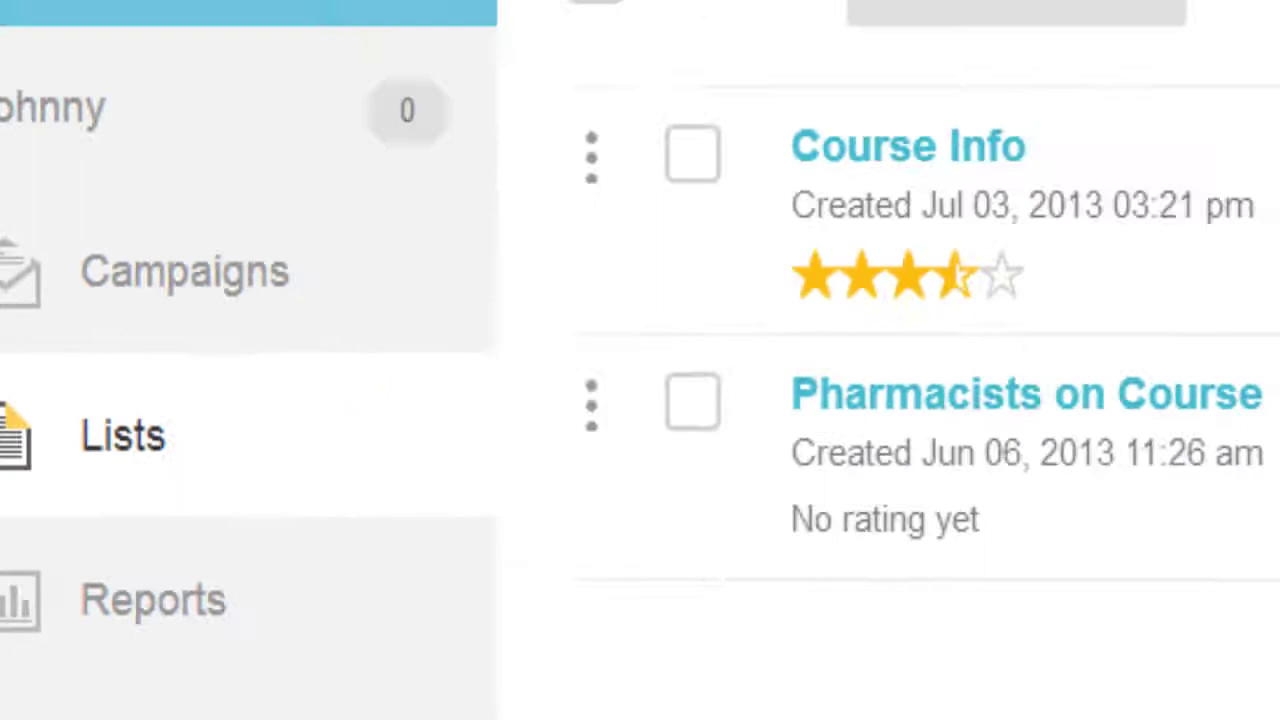
Step: Create a new list named 'FB Competition' with a from name, reply-to email and subject 'Facebook Competition'
{"action": "left_click", "coordinate": [1155, 173]}
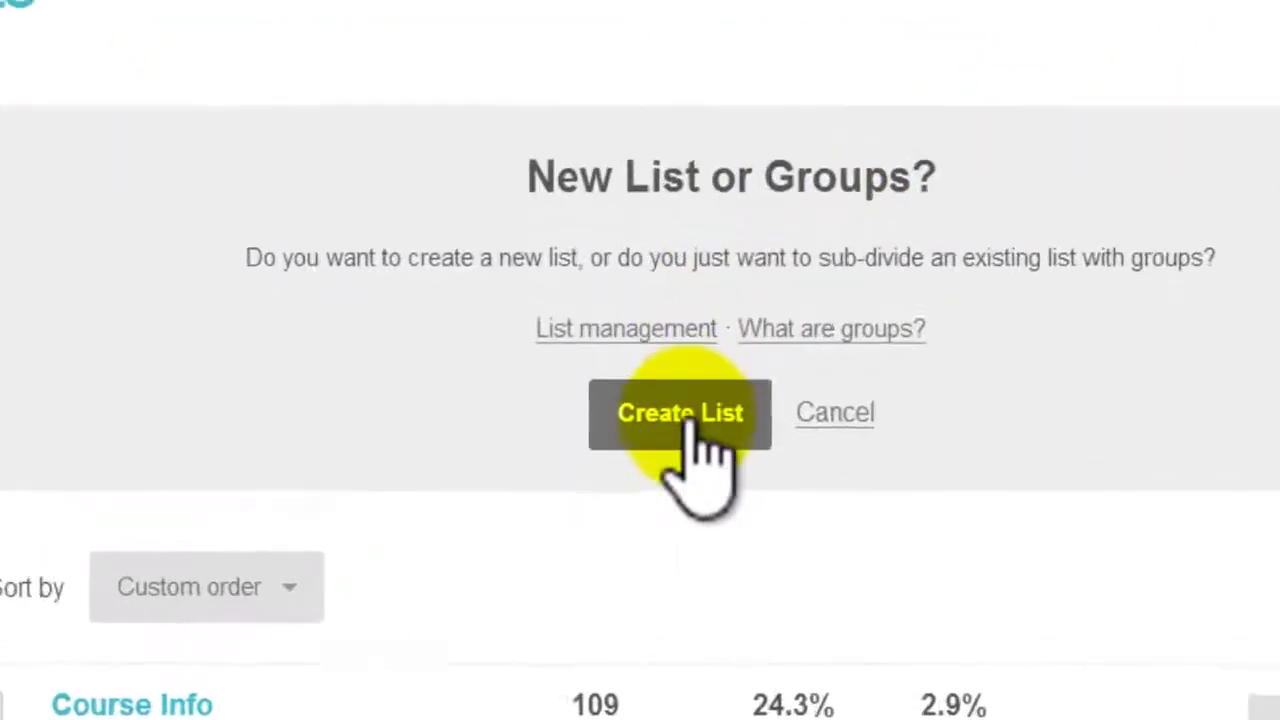
{"action": "left_click", "coordinate": [627, 466]}
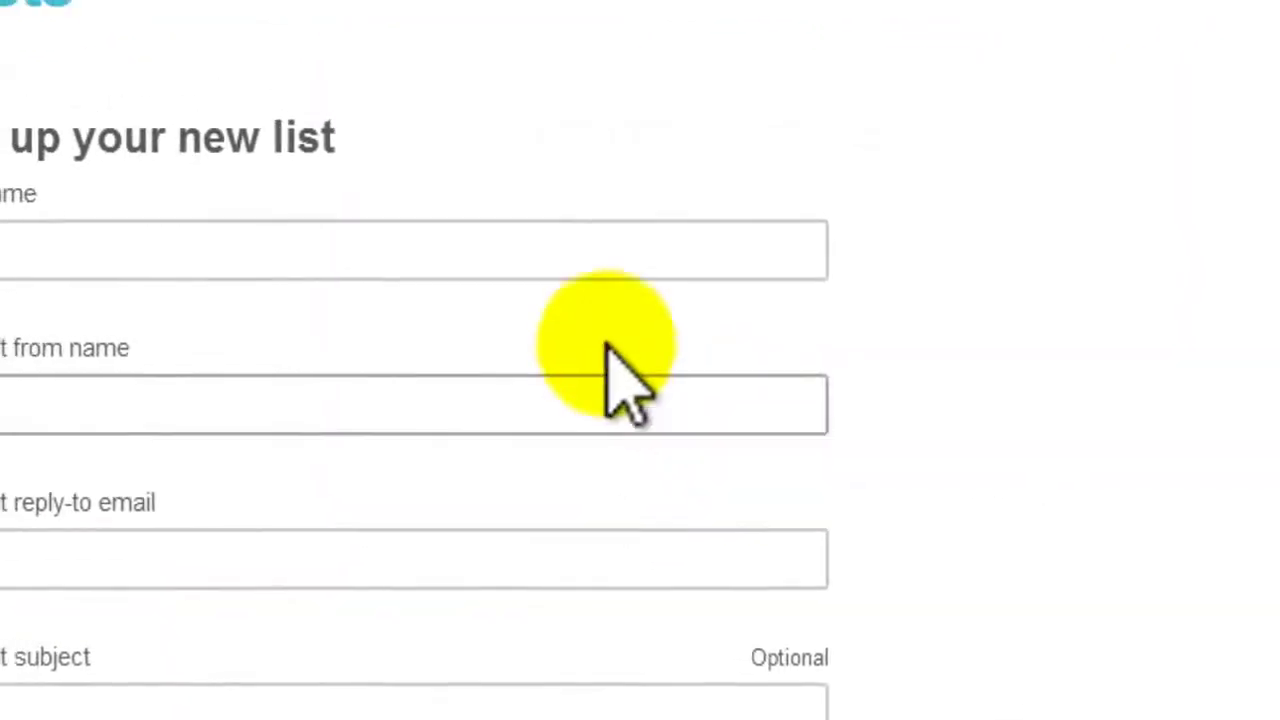
{"action": "left_click", "coordinate": [610, 300]}
{"action": "type", "text": "F"}
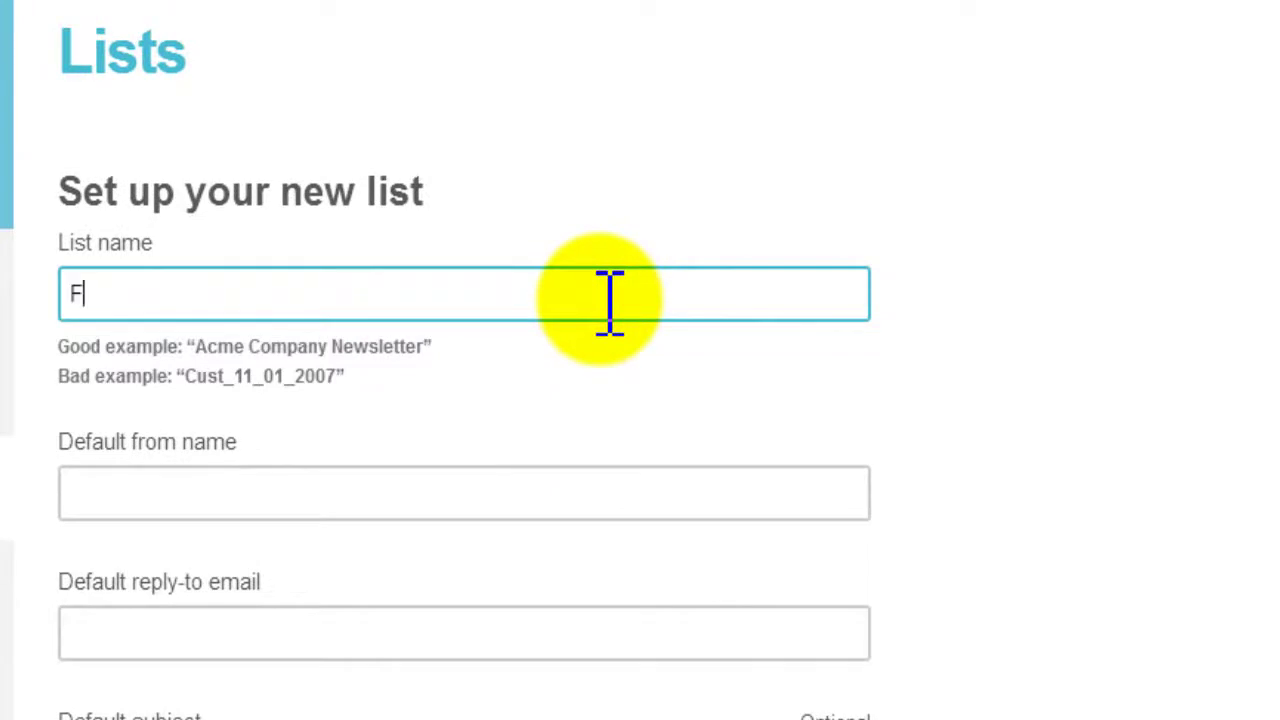
{"action": "type", "text": "acebook Competition"}
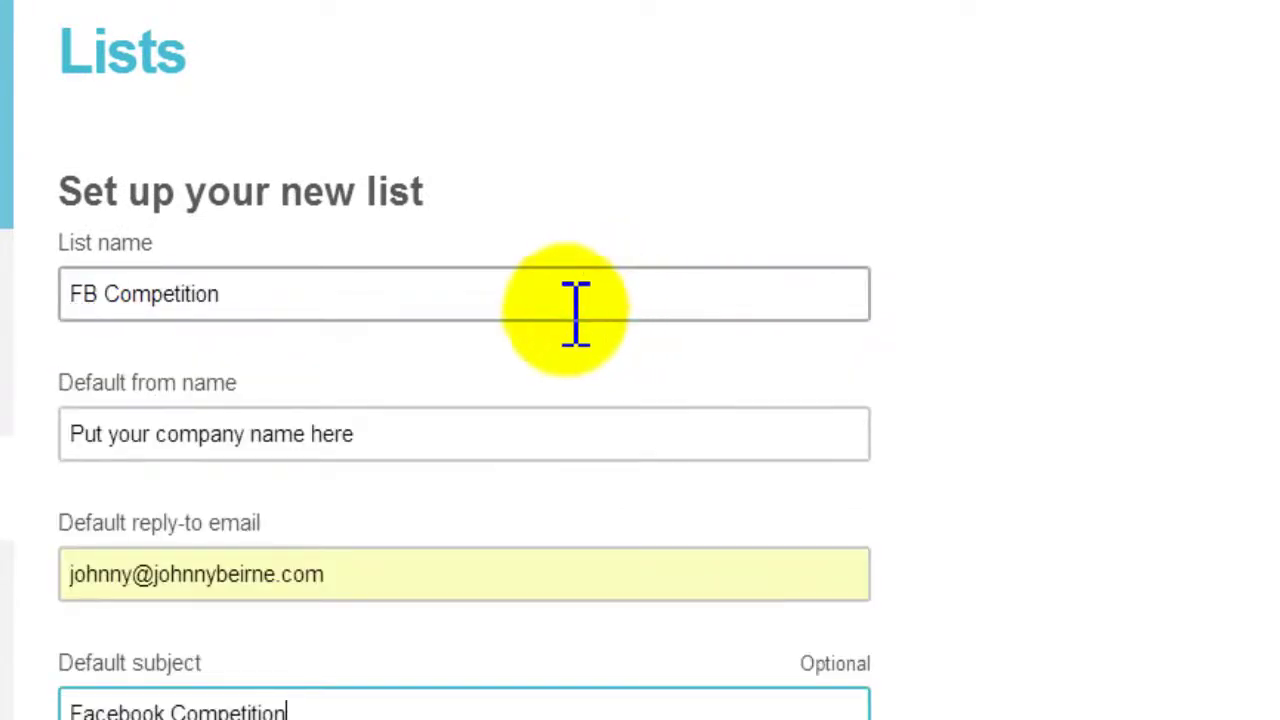
{"action": "left_click", "coordinate": [451, 434]}
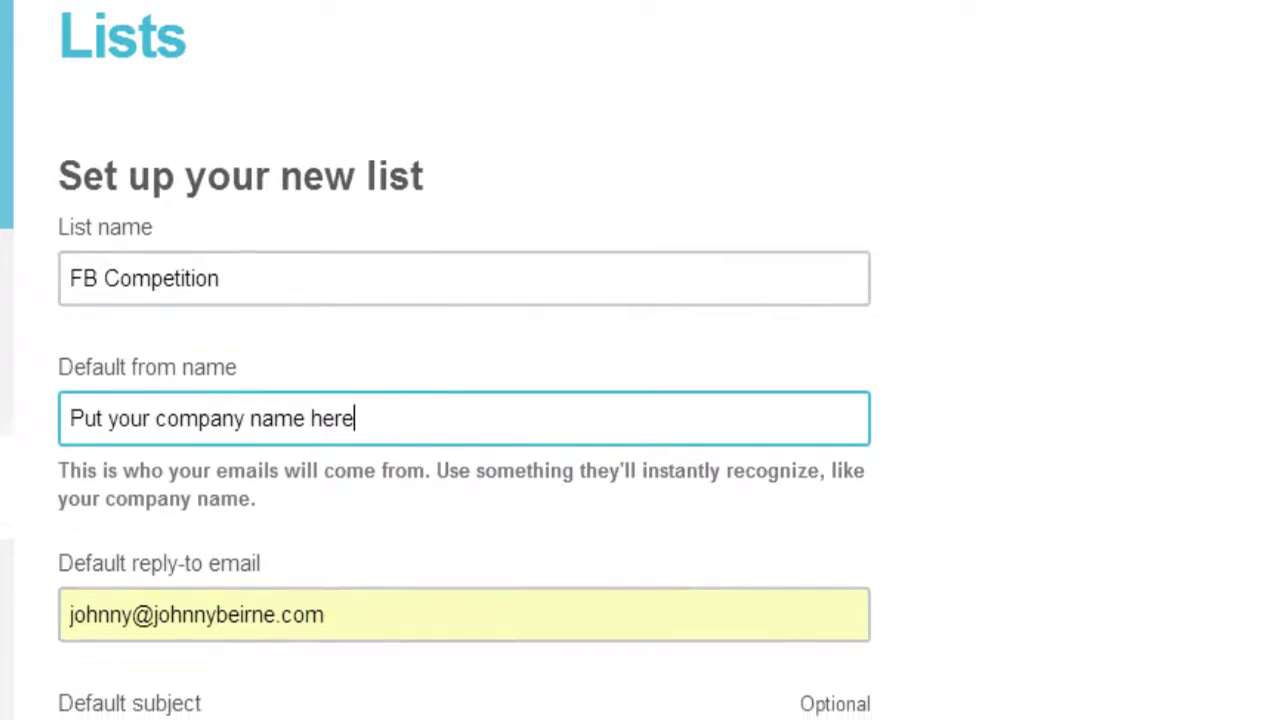
{"action": "scroll", "coordinate": [372, 365], "scroll_direction": "down", "scroll_amount": 3}
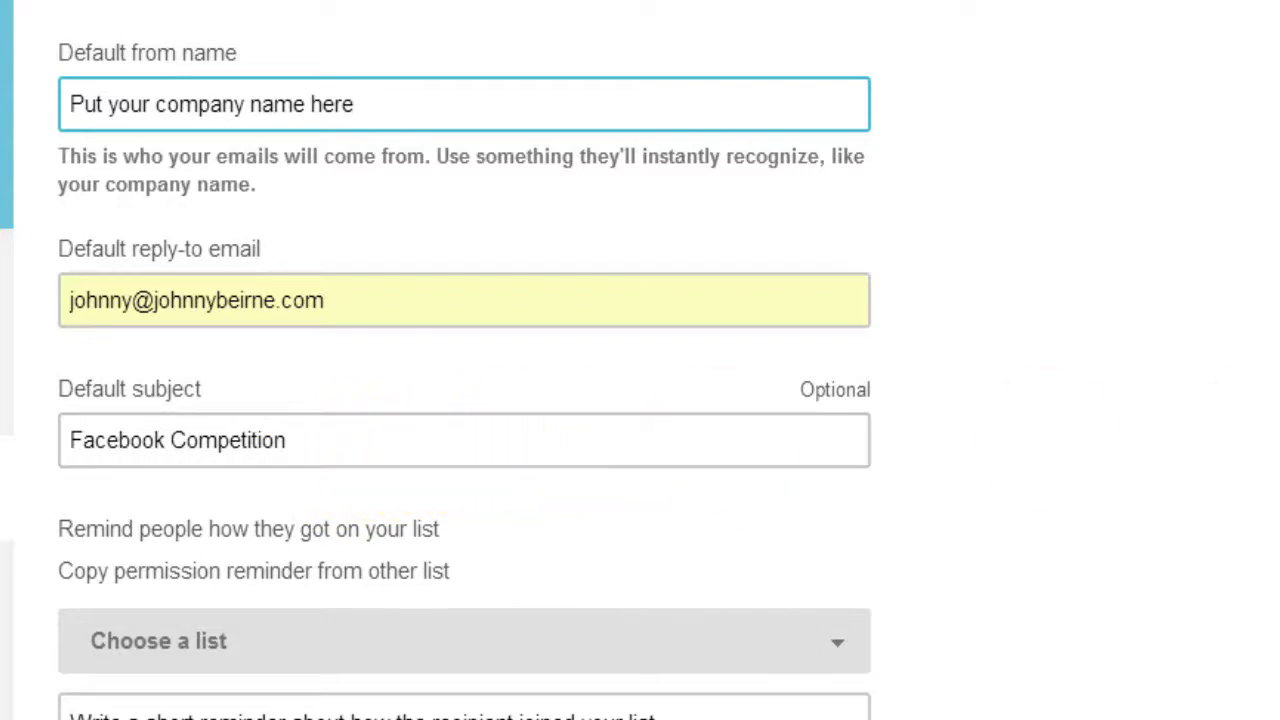
Step: Enter the permission reminder 'You are receiving this email because you entered our Facebook Competition.'
{"action": "scroll", "coordinate": [464, 400], "scroll_direction": "down", "scroll_amount": 1}
{"action": "scroll", "coordinate": [464, 400], "scroll_direction": "down", "scroll_amount": 3}
{"action": "scroll", "coordinate": [1249, 449], "scroll_direction": "down", "scroll_amount": 1}
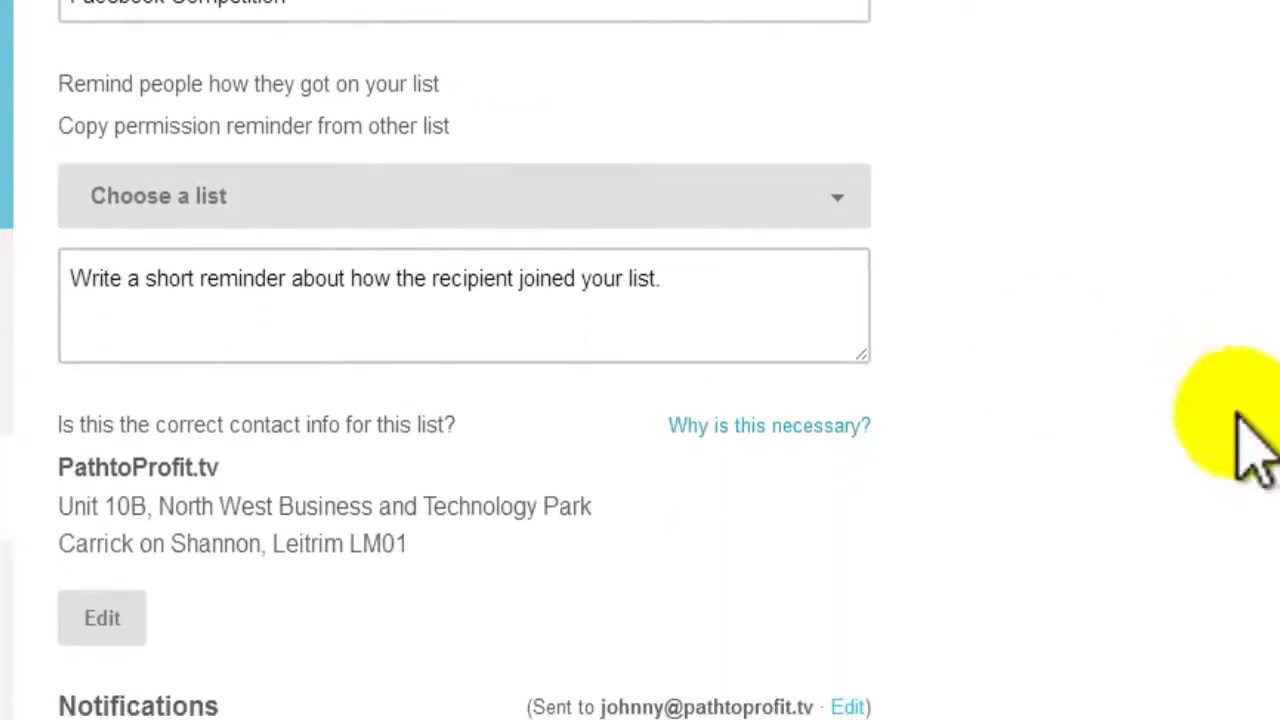
{"action": "left_click", "coordinate": [722, 276]}
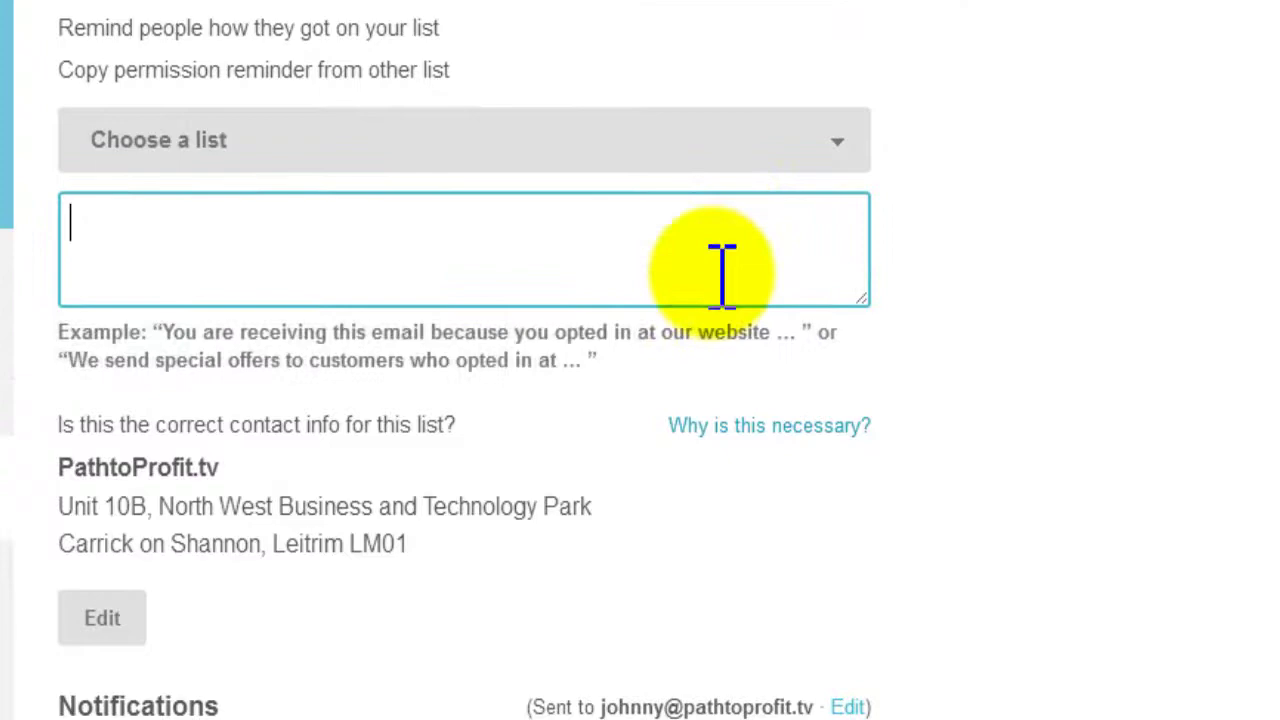
{"action": "type", "text": "You are receiving this email because you entered our Facebook Competition."}
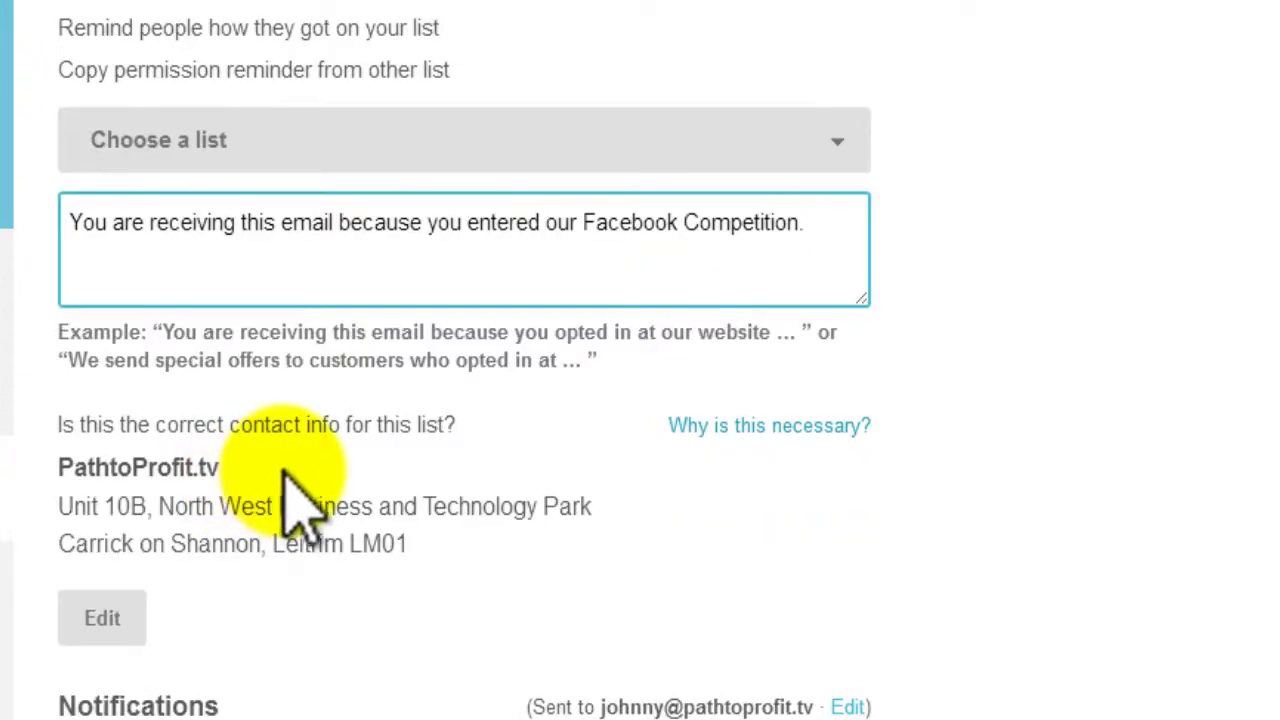
Step: Save the new FB Competition list settings
{"action": "scroll", "coordinate": [340, 475], "scroll_direction": "down", "scroll_amount": 3}
{"action": "scroll", "coordinate": [337, 457], "scroll_direction": "down", "scroll_amount": 3}
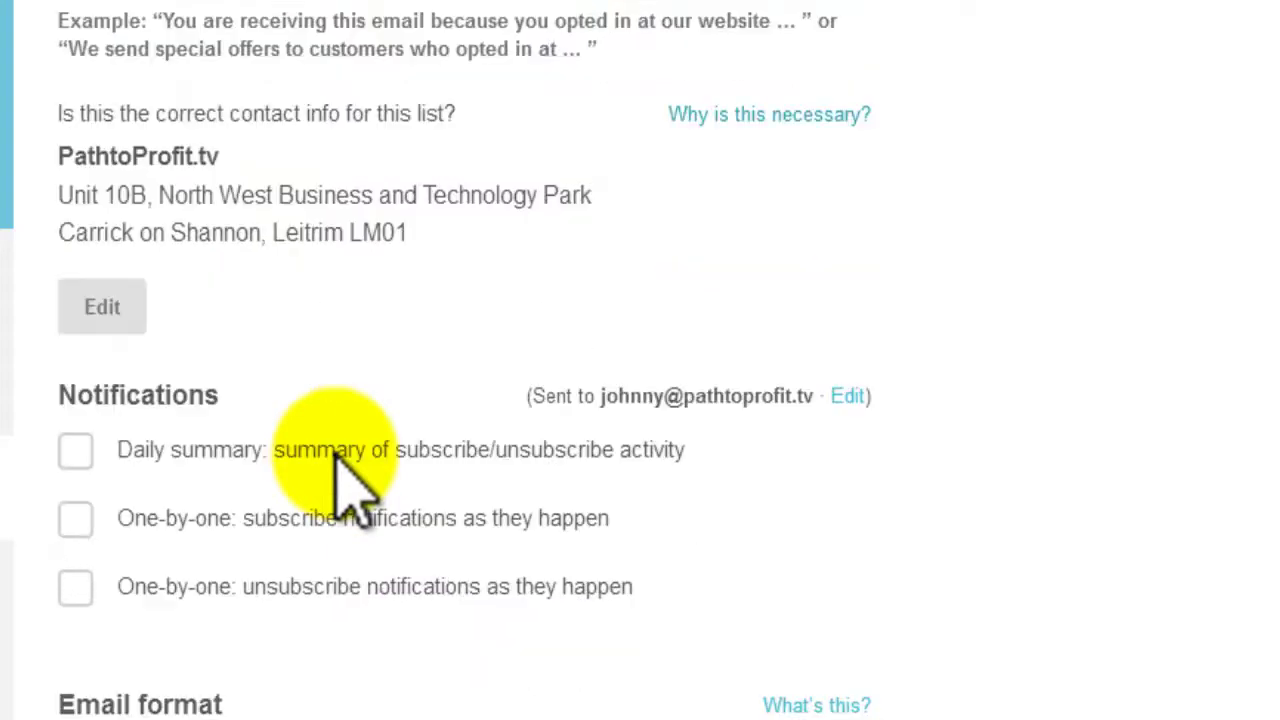
{"action": "scroll", "coordinate": [337, 457], "scroll_direction": "down", "scroll_amount": 6}
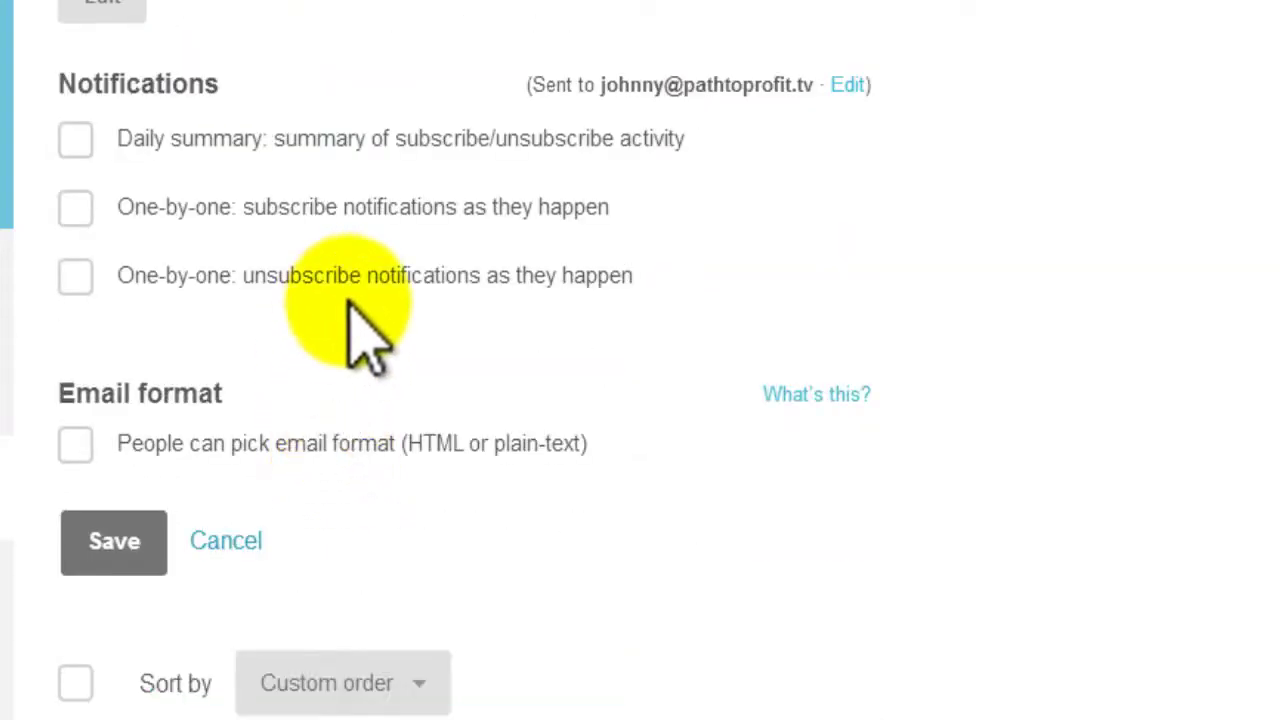
{"action": "scroll", "coordinate": [368, 333], "scroll_direction": "down", "scroll_amount": 3}
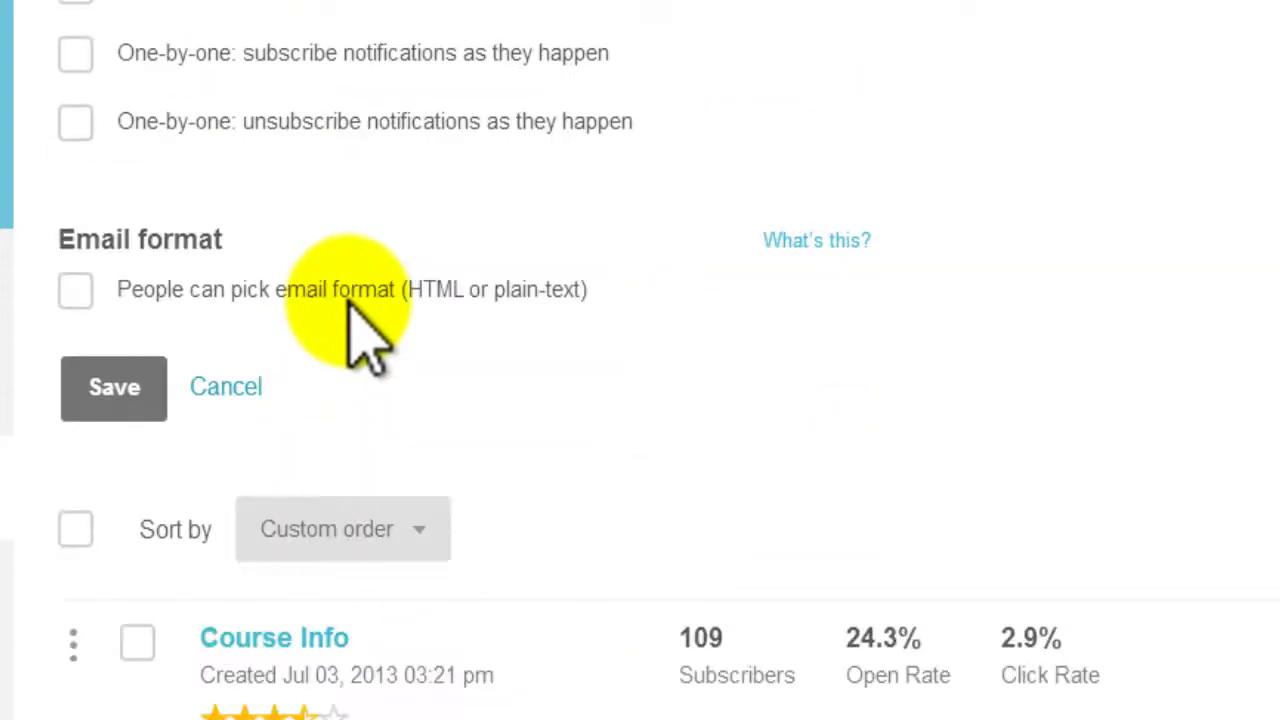
{"action": "left_click", "coordinate": [145, 398]}
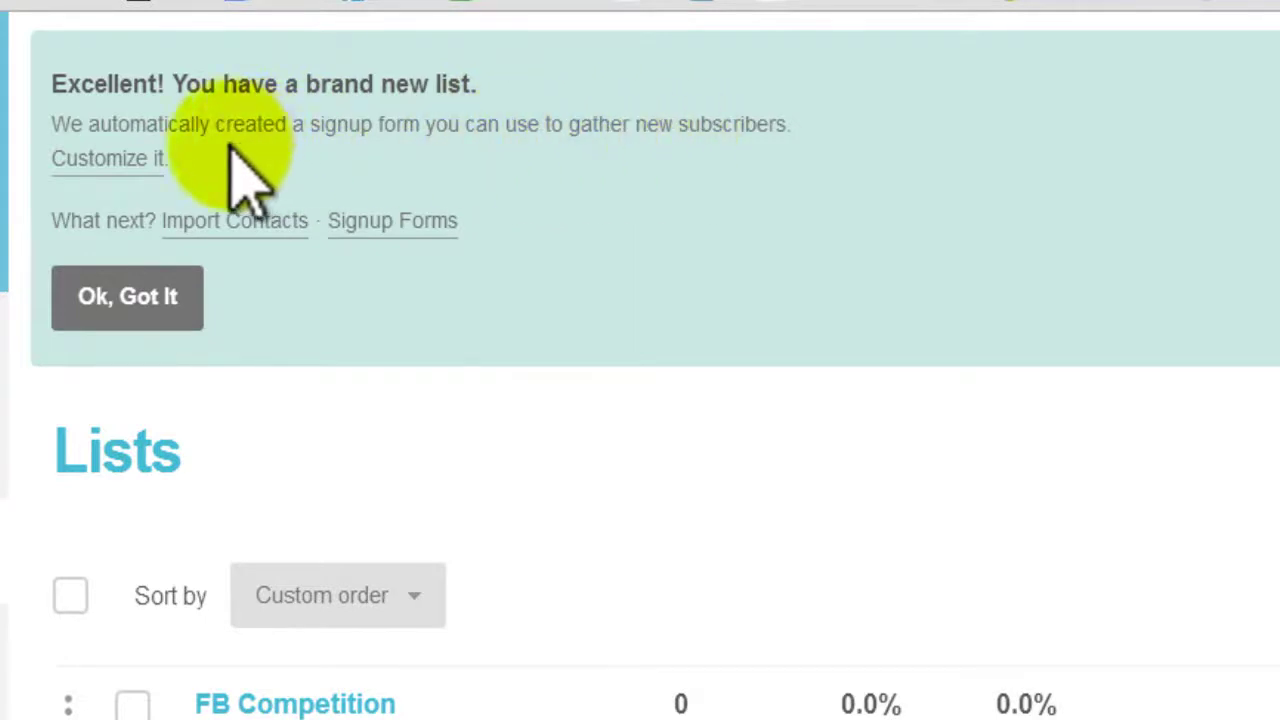
Step: Open the FB Competition signup form builder from the 'Customize it' link
{"action": "left_click", "coordinate": [115, 160]}
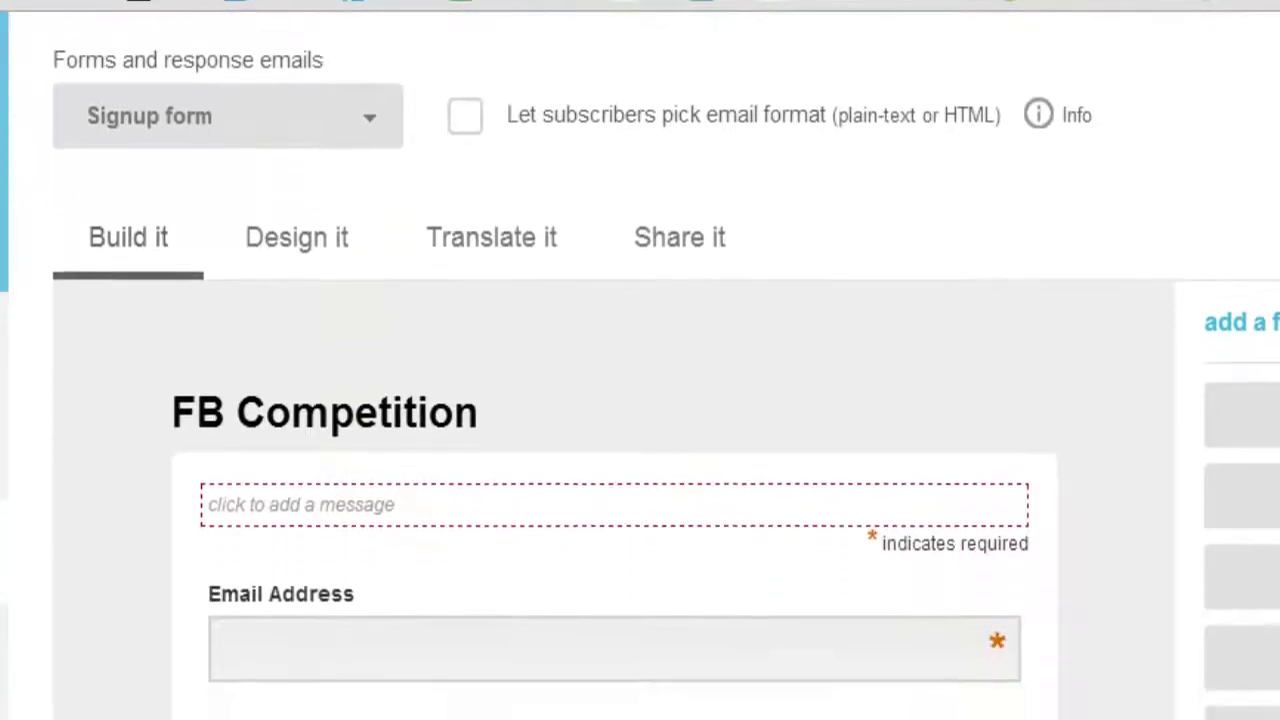
{"action": "scroll", "coordinate": [640, 400], "scroll_direction": "down", "scroll_amount": 3}
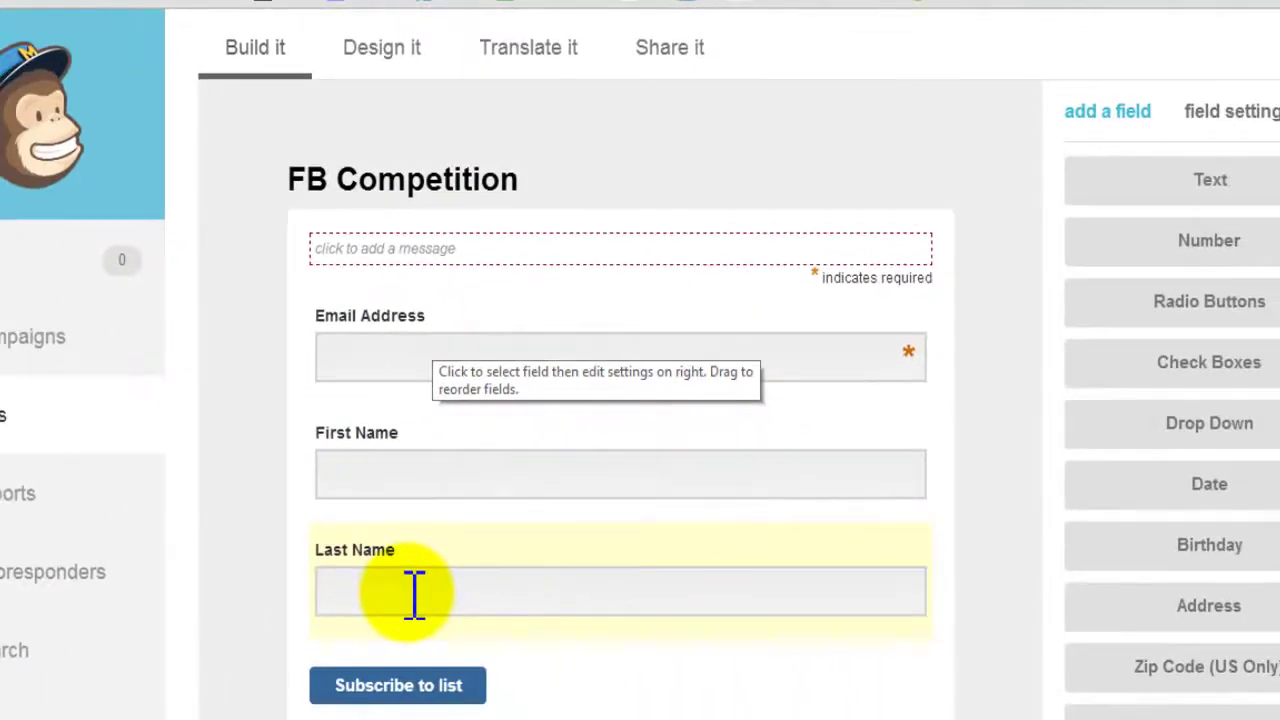
Step: Paste the competition intro message and style it as bold, centred, coloured Arial text
{"action": "left_click", "coordinate": [430, 248]}
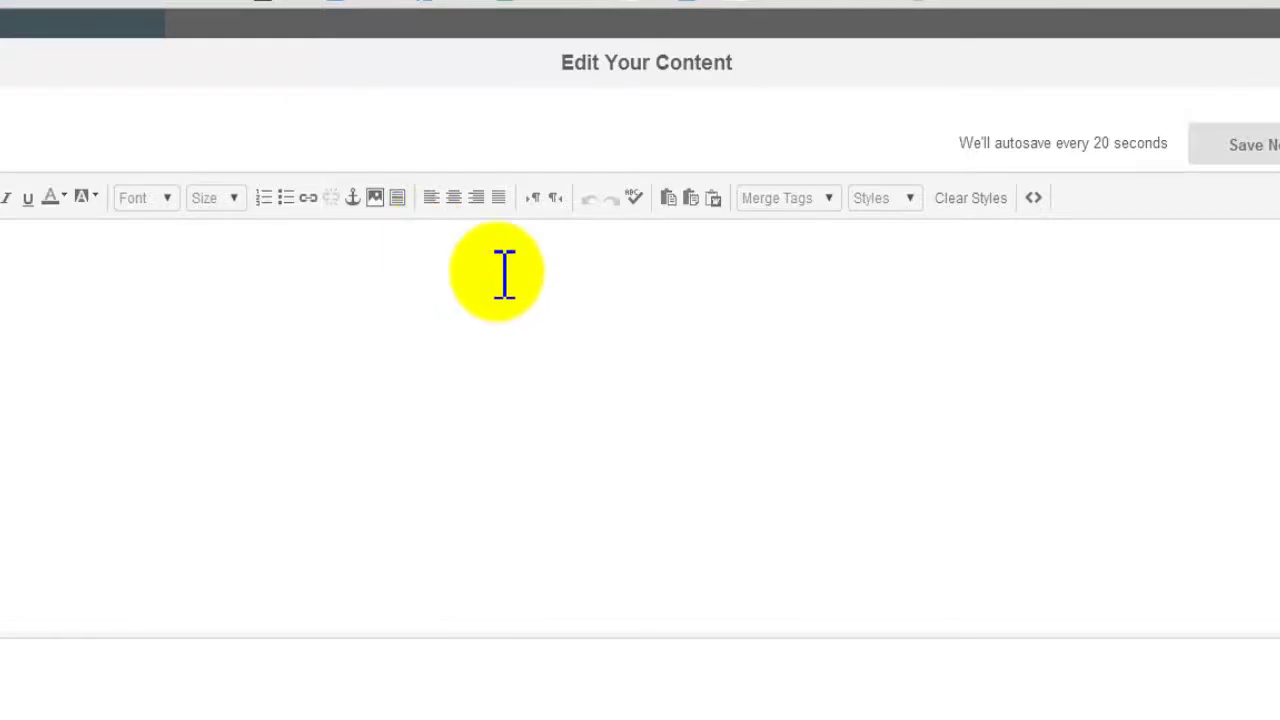
{"action": "key", "text": "ctrl+v"}
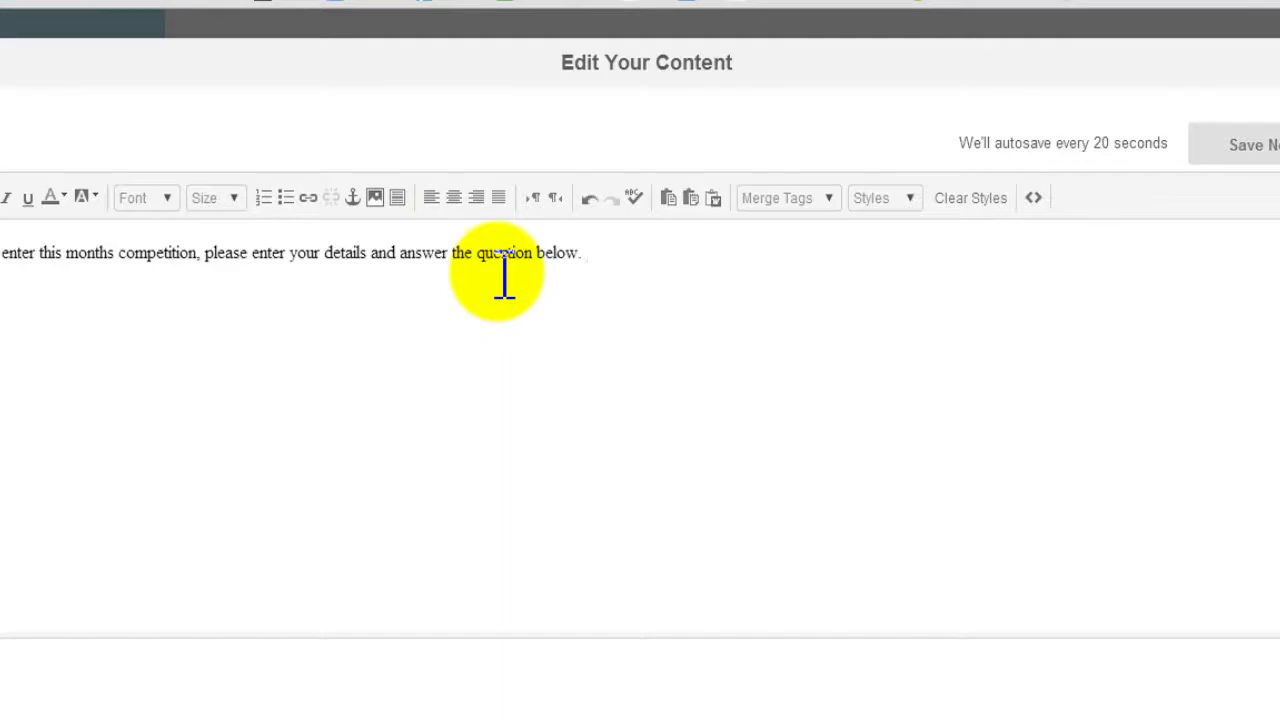
{"action": "left_click_drag", "start_coordinate": [585, 253], "coordinate": [0, 253]}
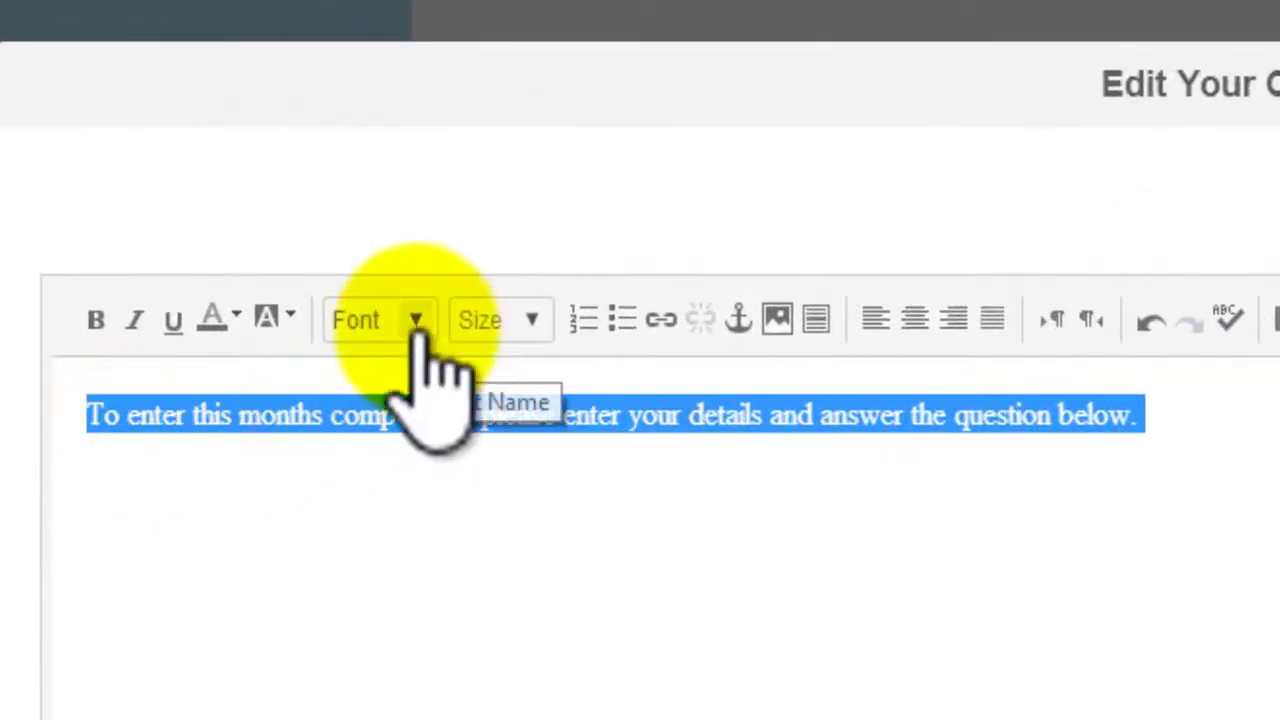
{"action": "left_click", "coordinate": [416, 328]}
{"action": "left_click", "coordinate": [423, 410]}
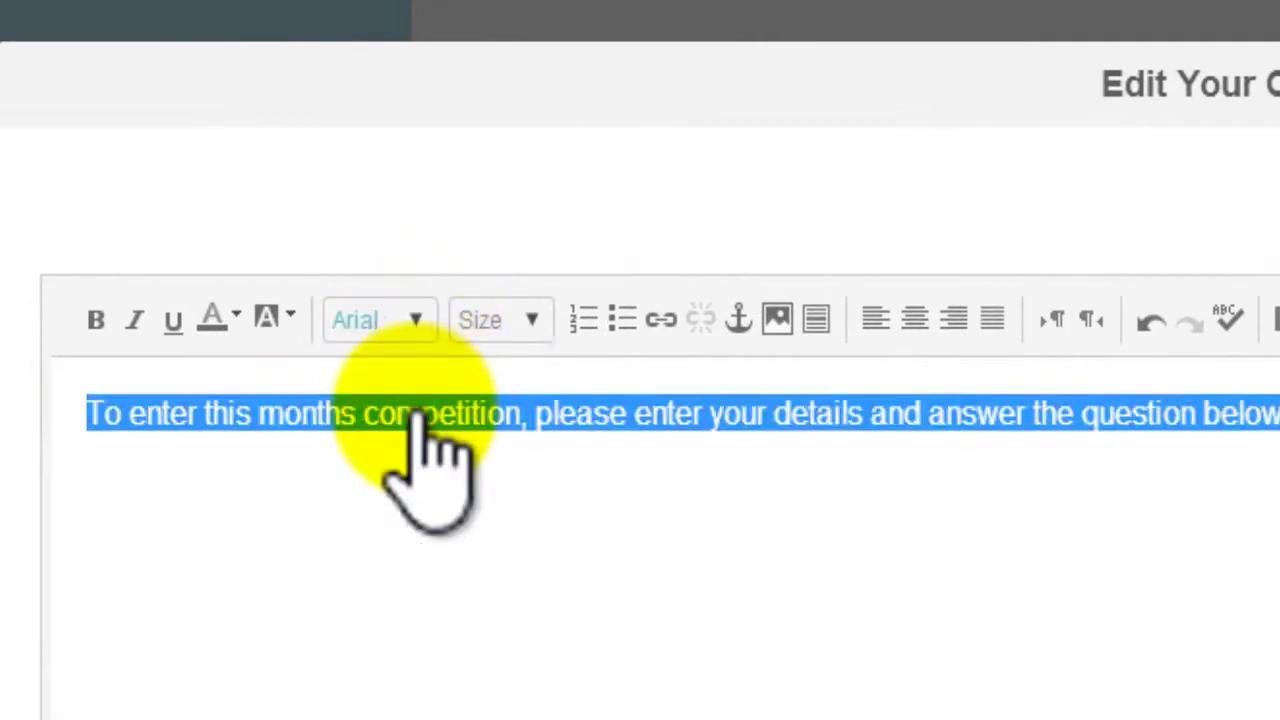
{"action": "left_click", "coordinate": [914, 318]}
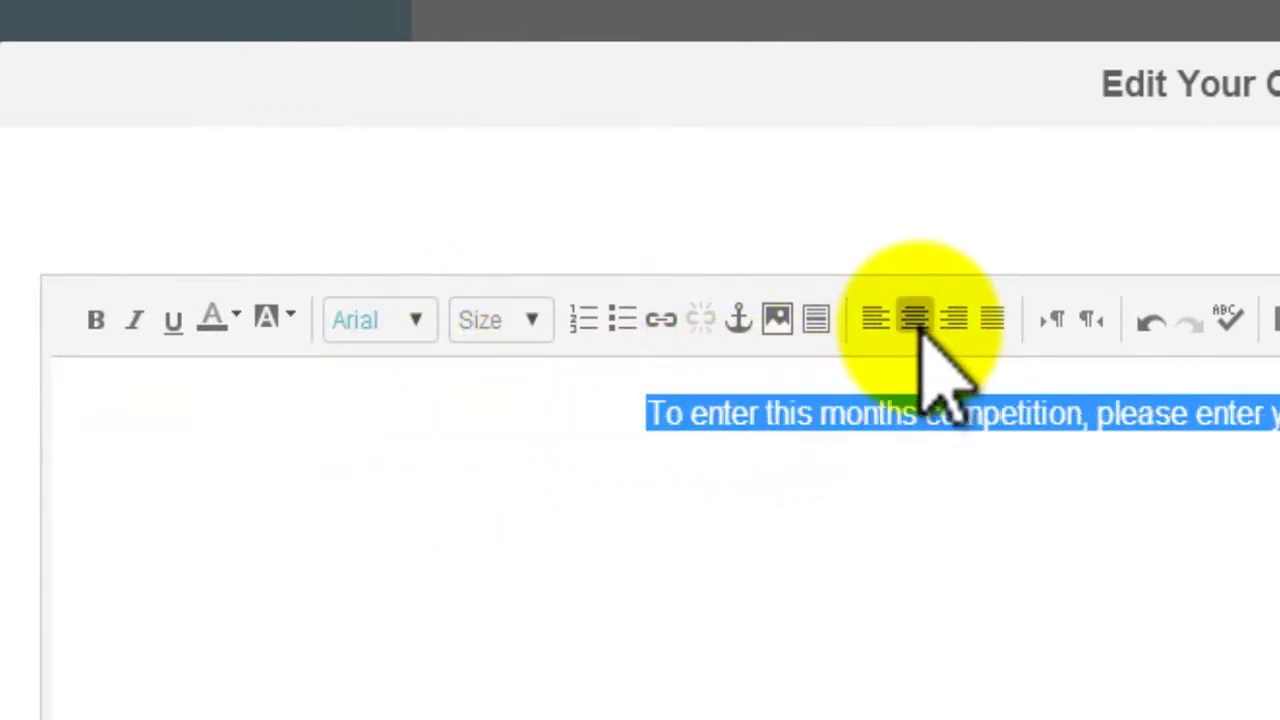
{"action": "left_click", "coordinate": [240, 328]}
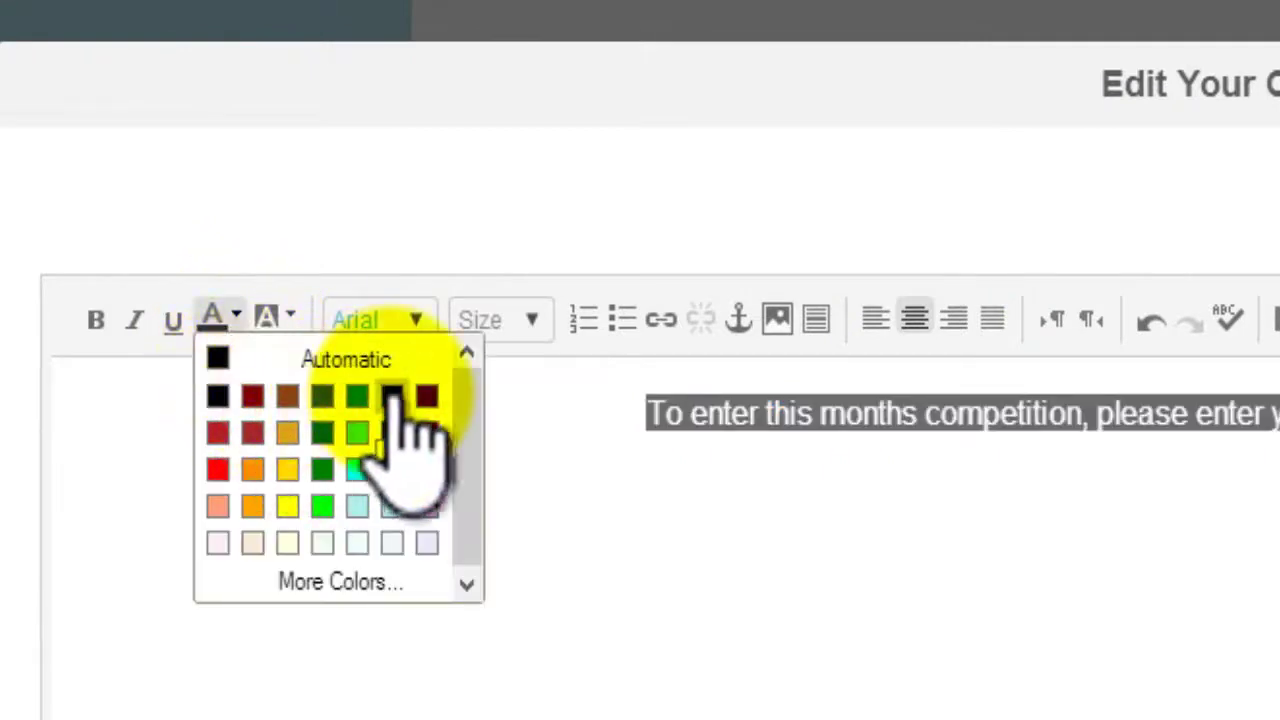
{"action": "left_click", "coordinate": [395, 400]}
{"action": "left_click", "coordinate": [95, 318]}
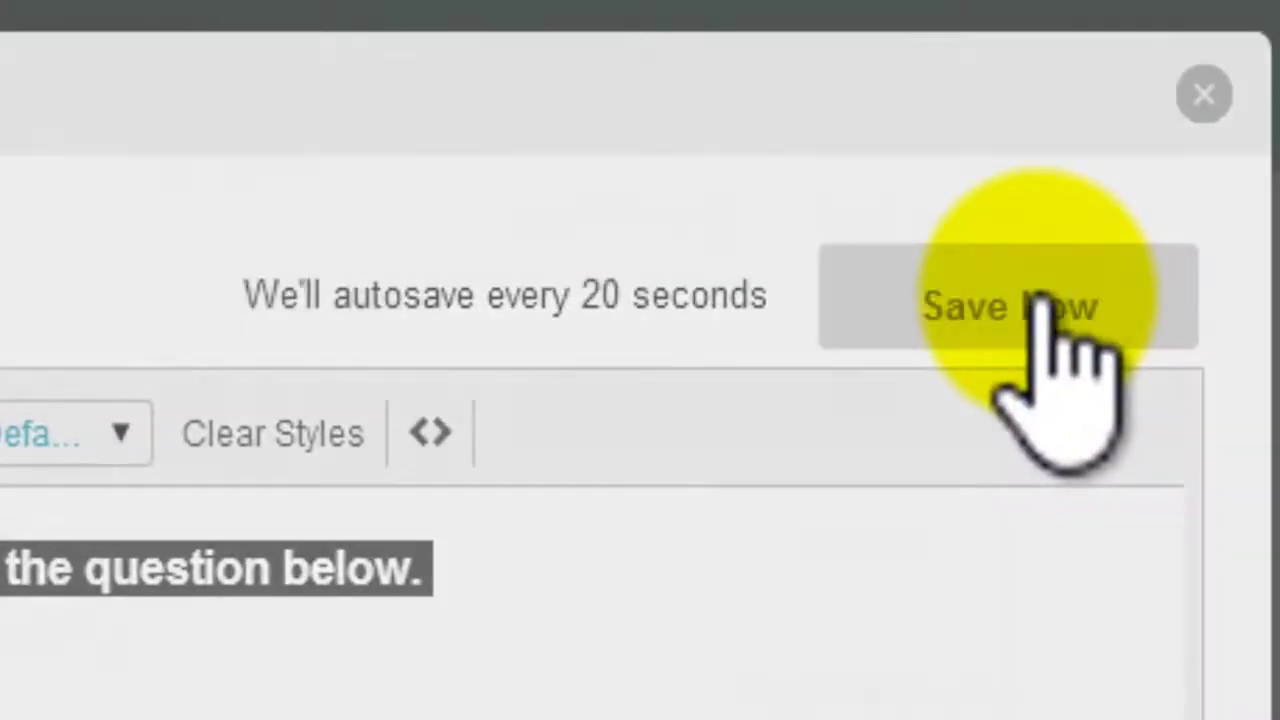
{"action": "left_click", "coordinate": [1035, 300]}
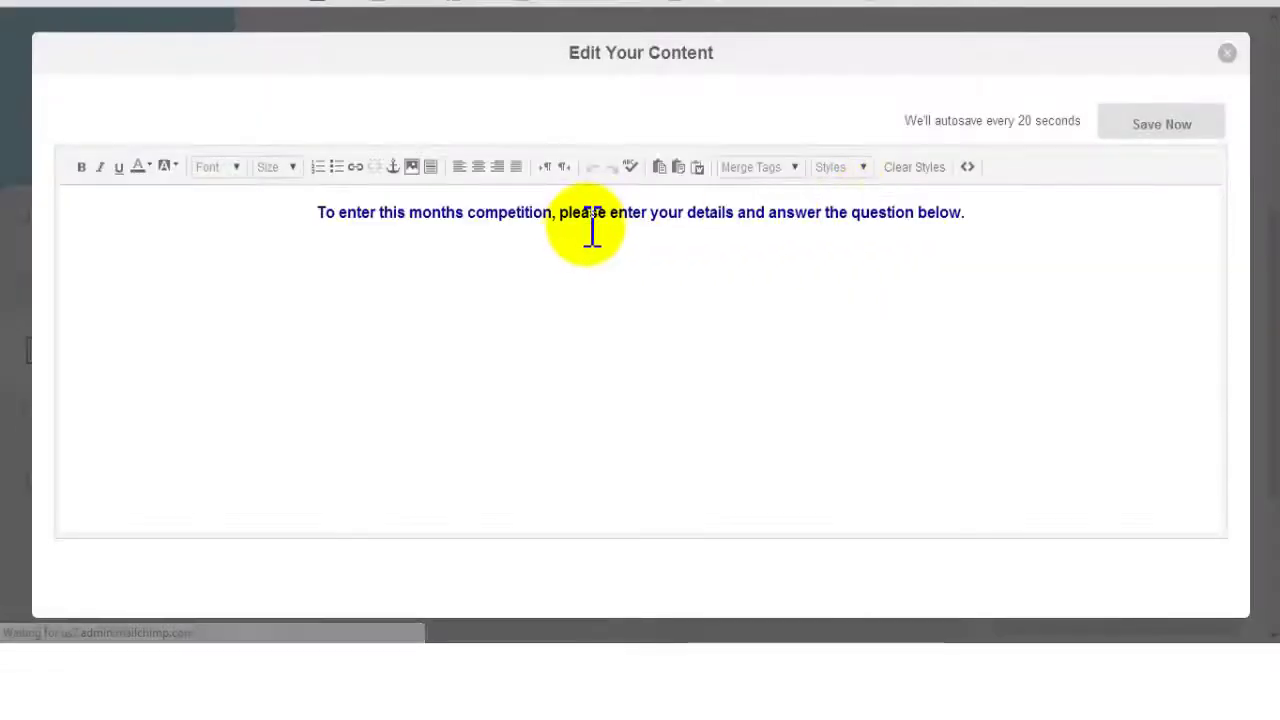
Step: Resize the whole intro sentence to 18 and save the form
{"action": "triple_click", "coordinate": [593, 220]}
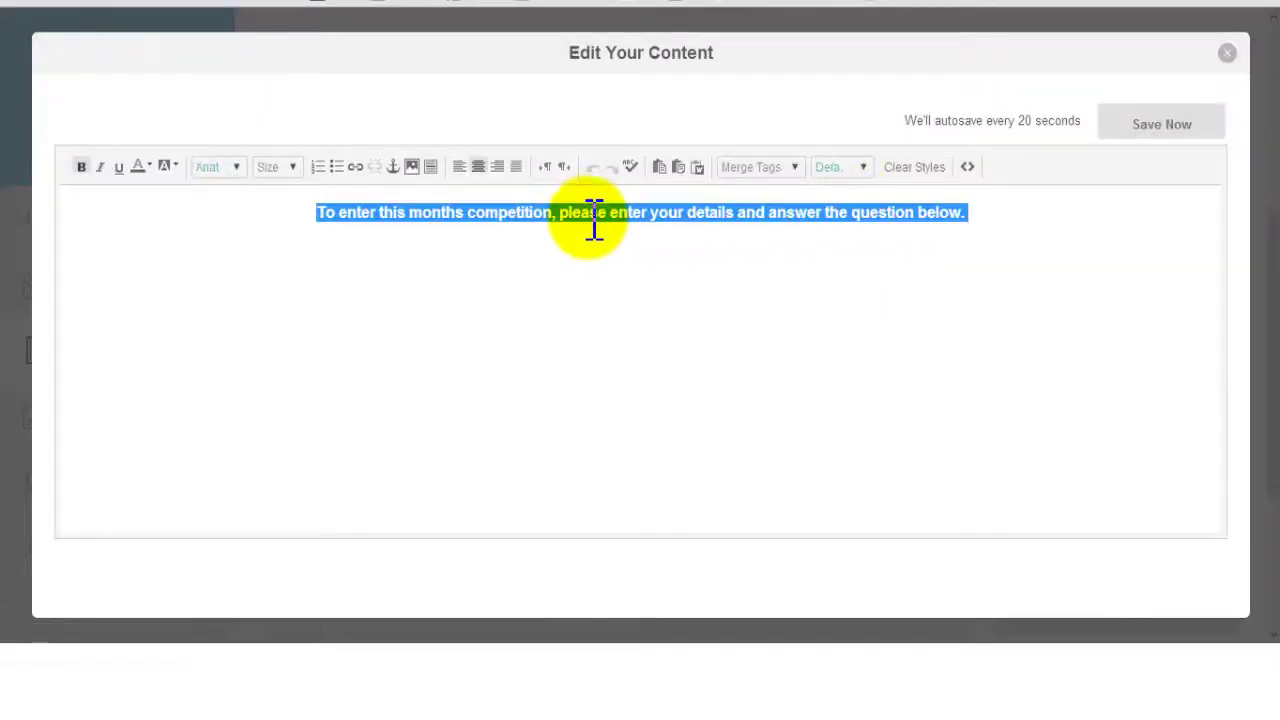
{"action": "left_click", "coordinate": [285, 167]}
{"action": "left_click", "coordinate": [295, 290]}
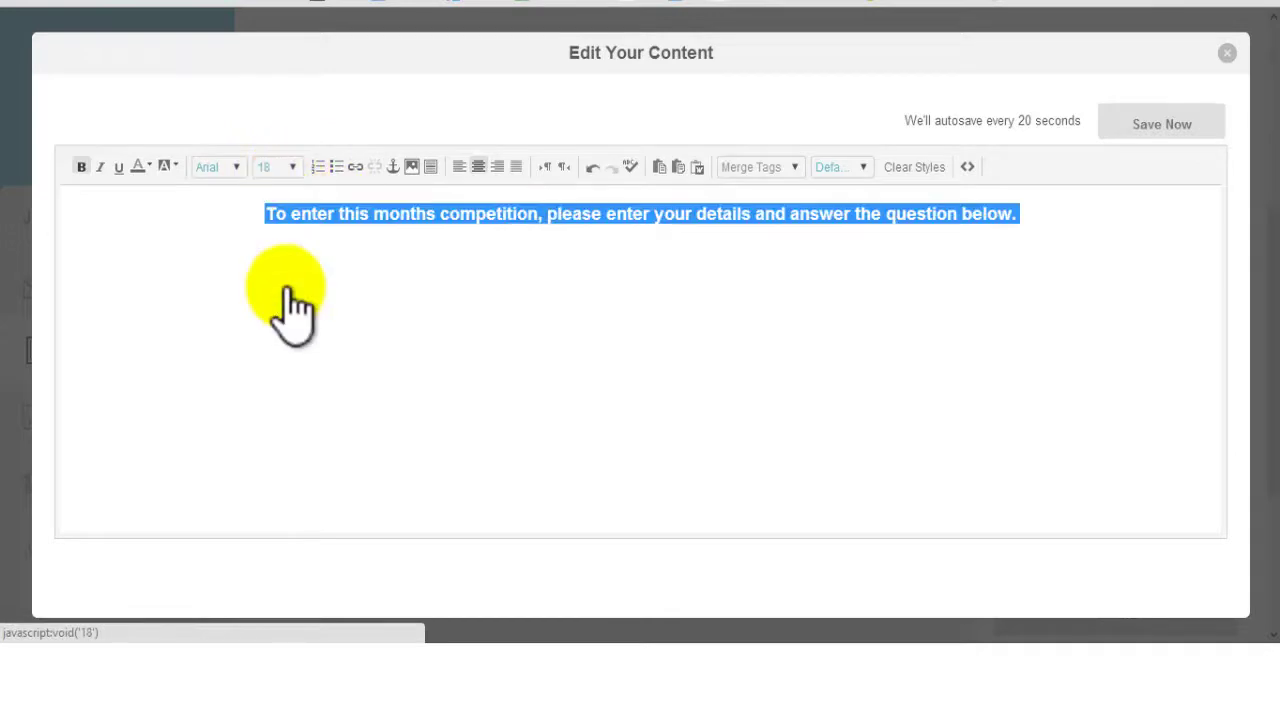
{"action": "left_click", "coordinate": [1160, 128]}
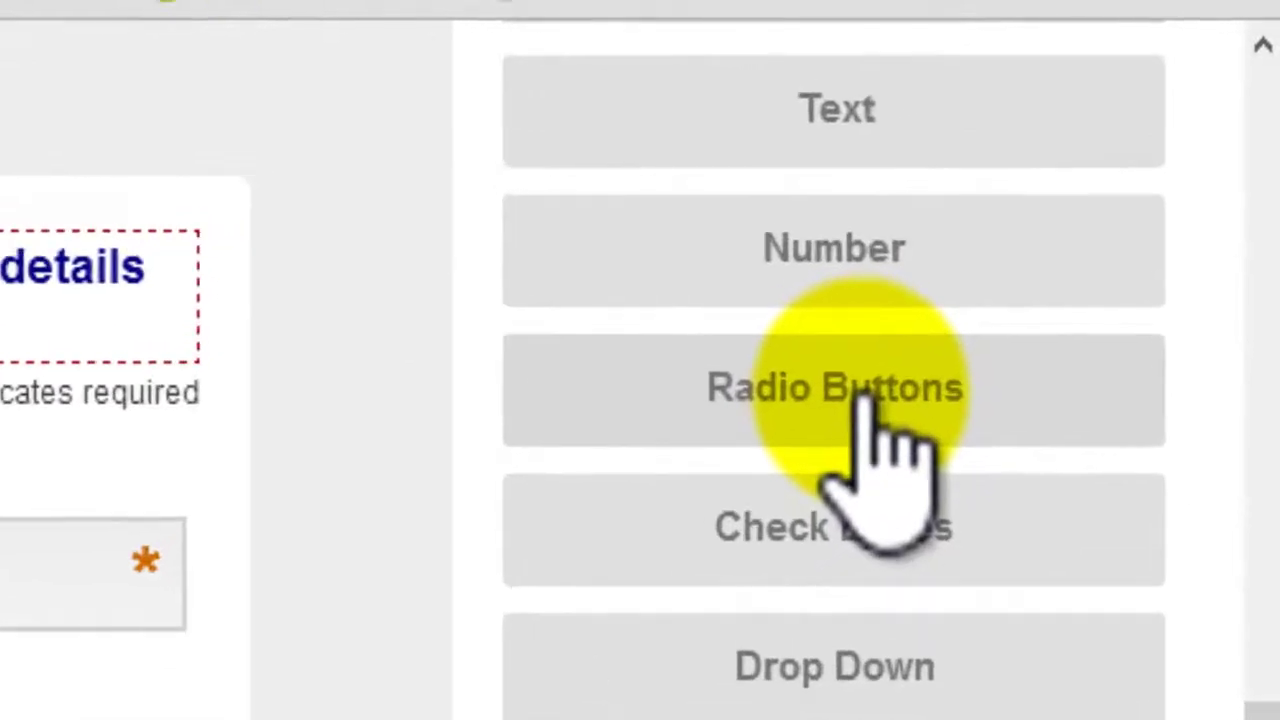
Step: Add a radio-button field 'Please choose A, B or C' with choices Blue, Red and Green
{"action": "left_click", "coordinate": [858, 402]}
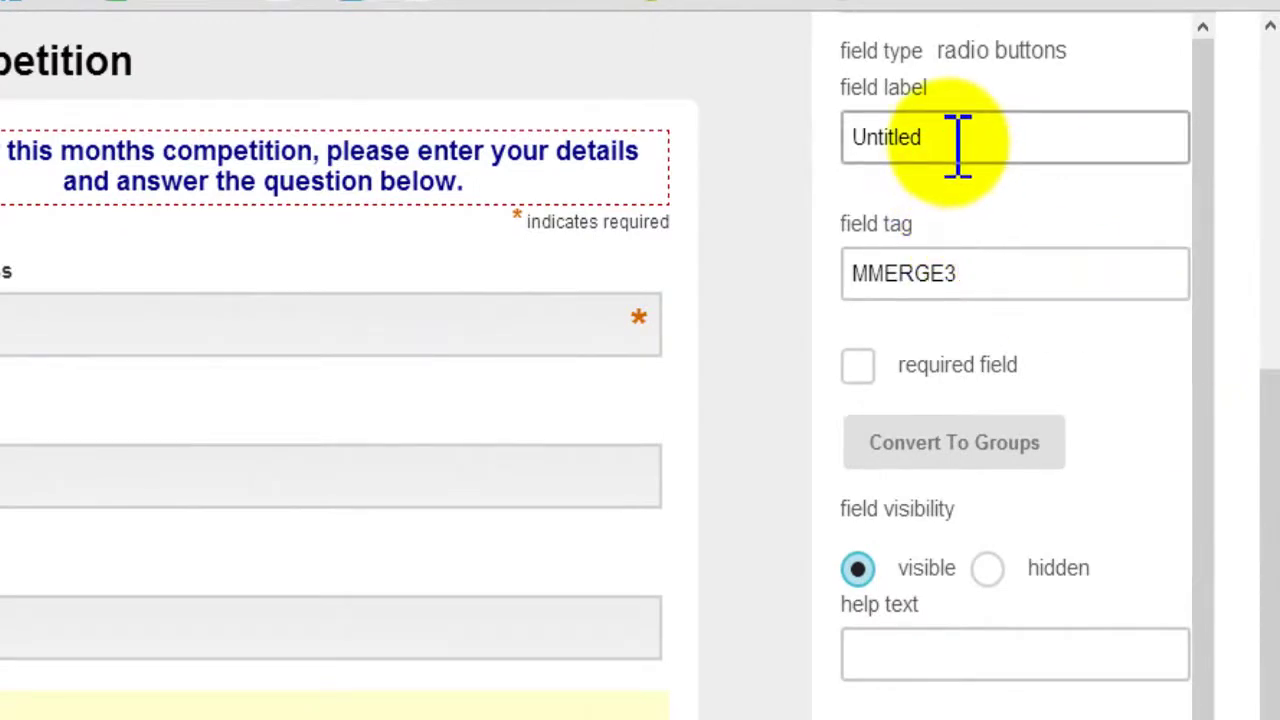
{"action": "left_click_drag", "start_coordinate": [960, 140], "coordinate": [854, 137]}
{"action": "type", "text": "P"}
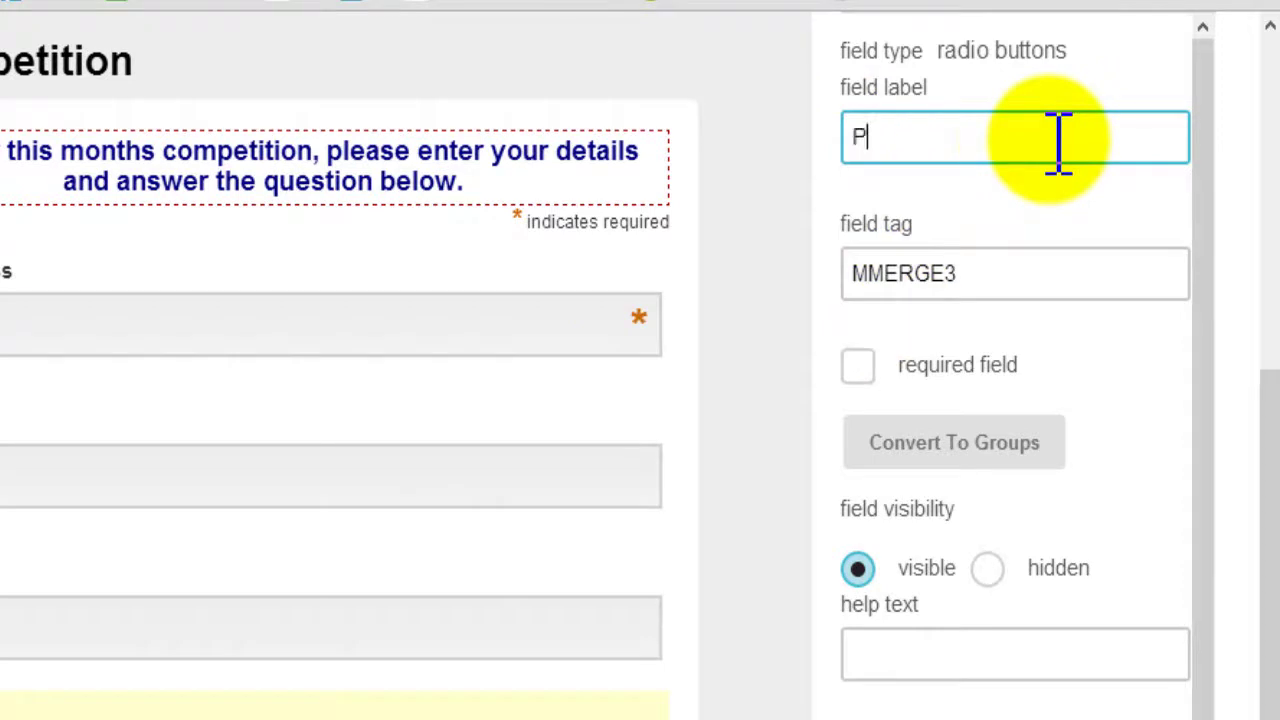
{"action": "type", "text": "lease choose A, B or C"}
{"action": "left_click_drag", "start_coordinate": [1262, 414], "coordinate": [1270, 580]}
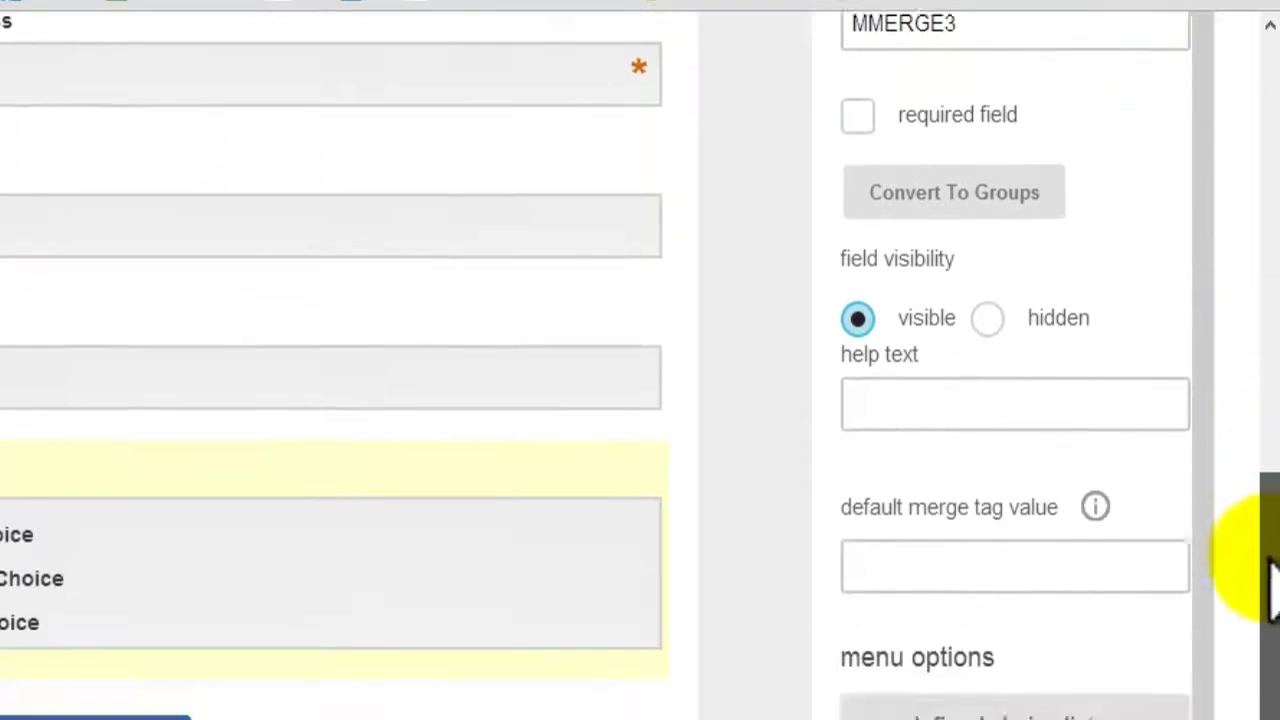
{"action": "scroll", "coordinate": [1255, 610], "scroll_direction": "down", "scroll_amount": 5}
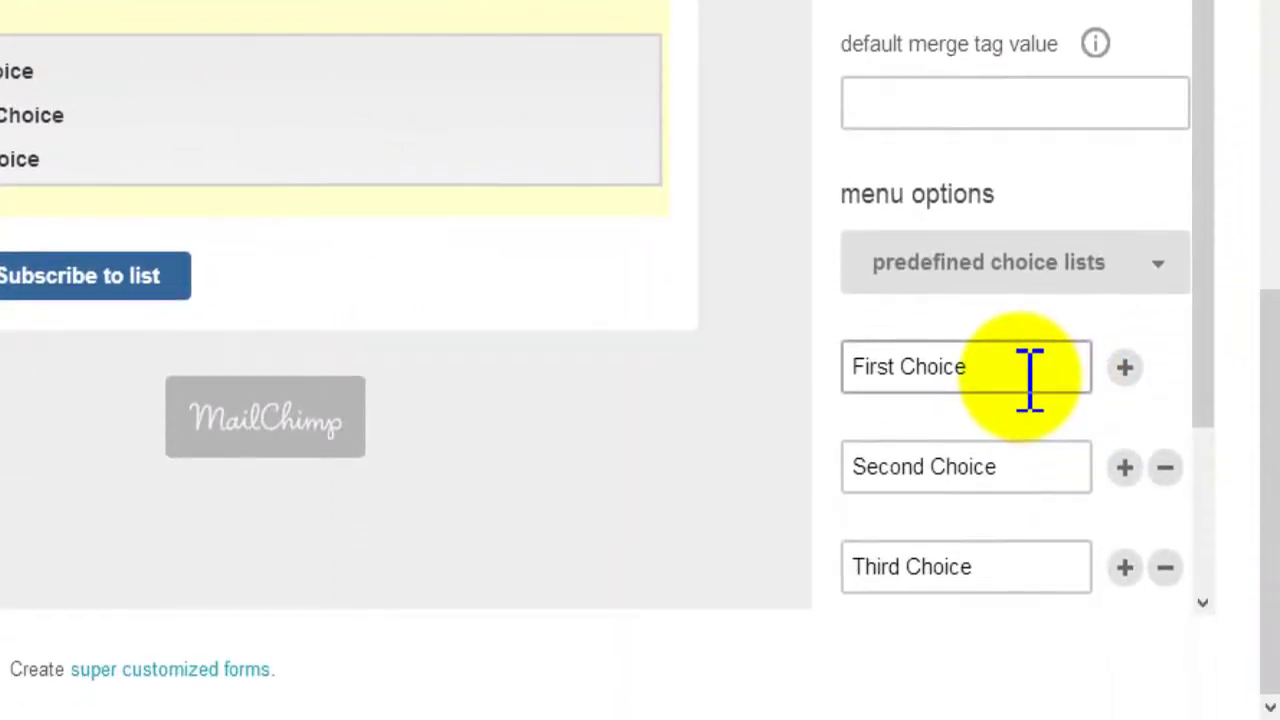
{"action": "left_click_drag", "start_coordinate": [1030, 380], "coordinate": [831, 370]}
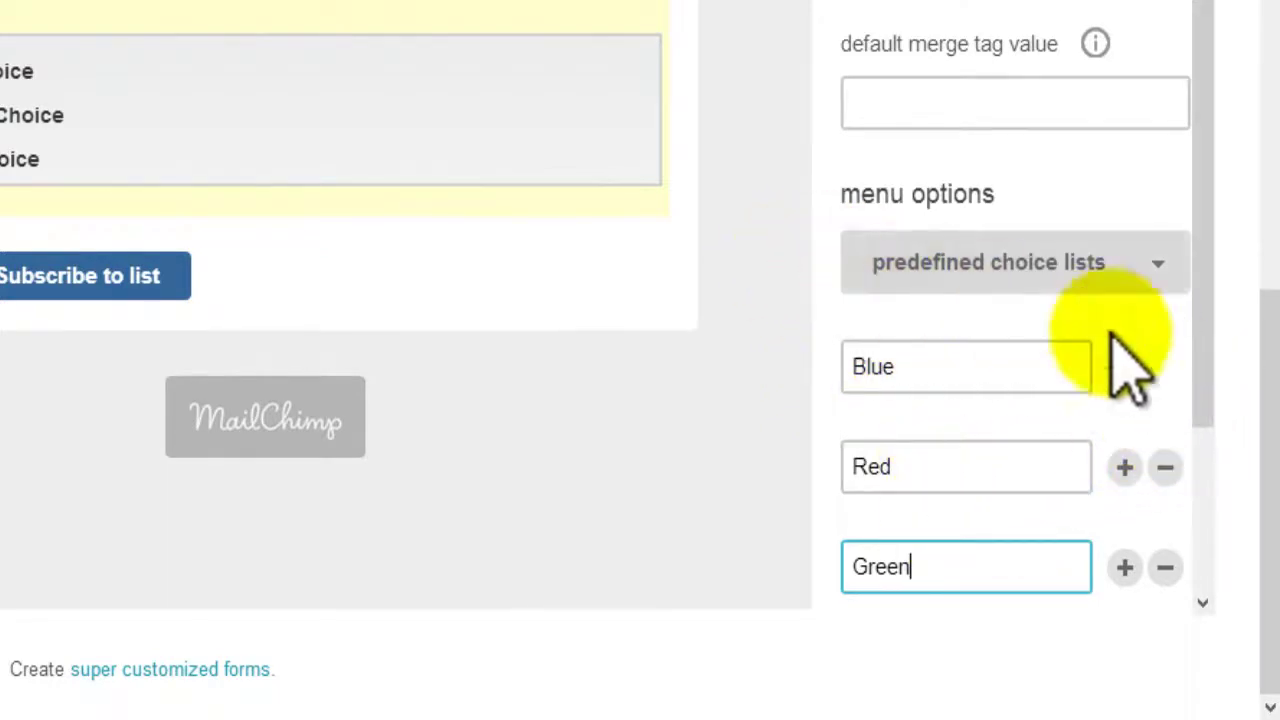
{"action": "scroll", "coordinate": [1194, 528], "scroll_direction": "down", "scroll_amount": 2}
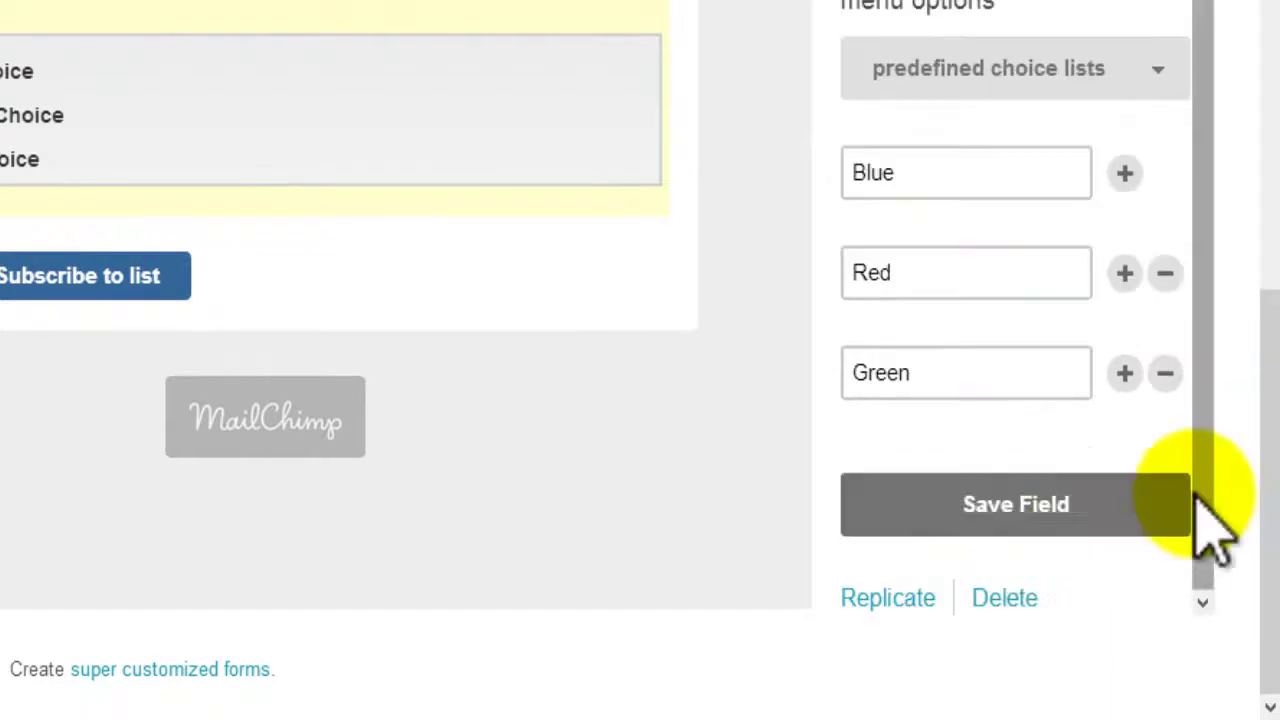
{"action": "left_click", "coordinate": [1022, 520]}
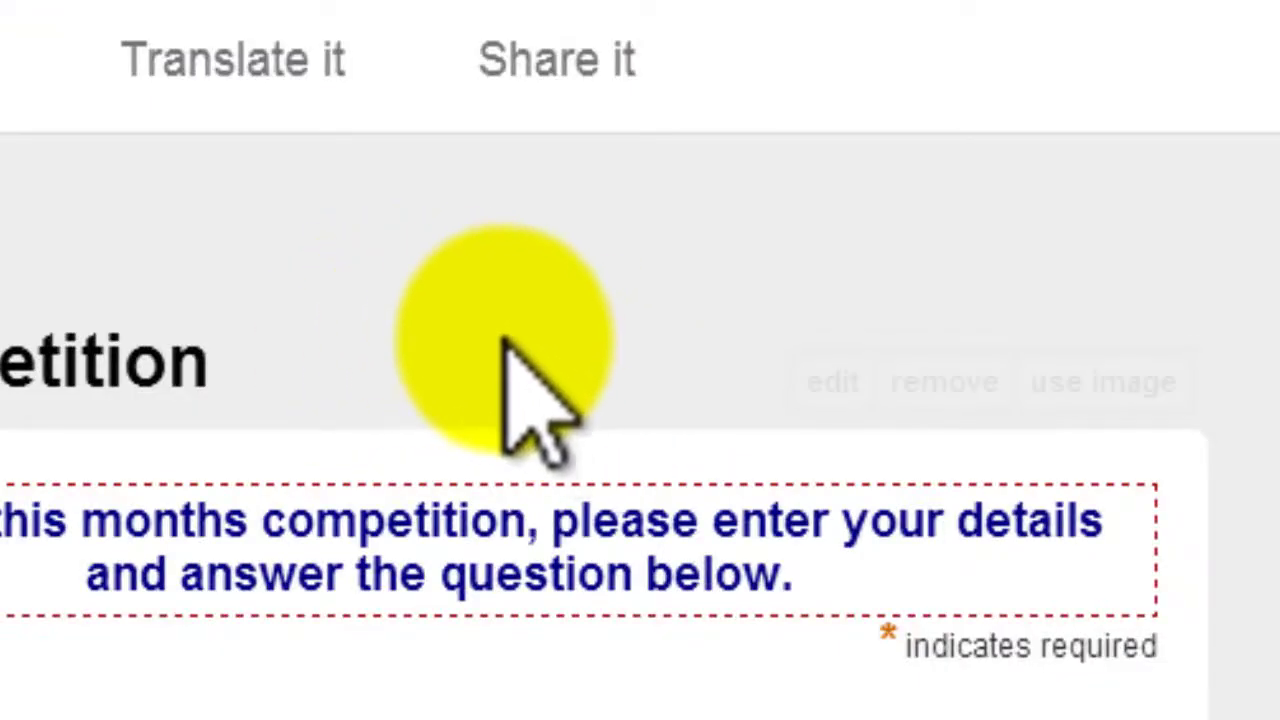
Step: Upload Prize Draw.png from the computer as the form's header image
{"action": "left_click", "coordinate": [1140, 384]}
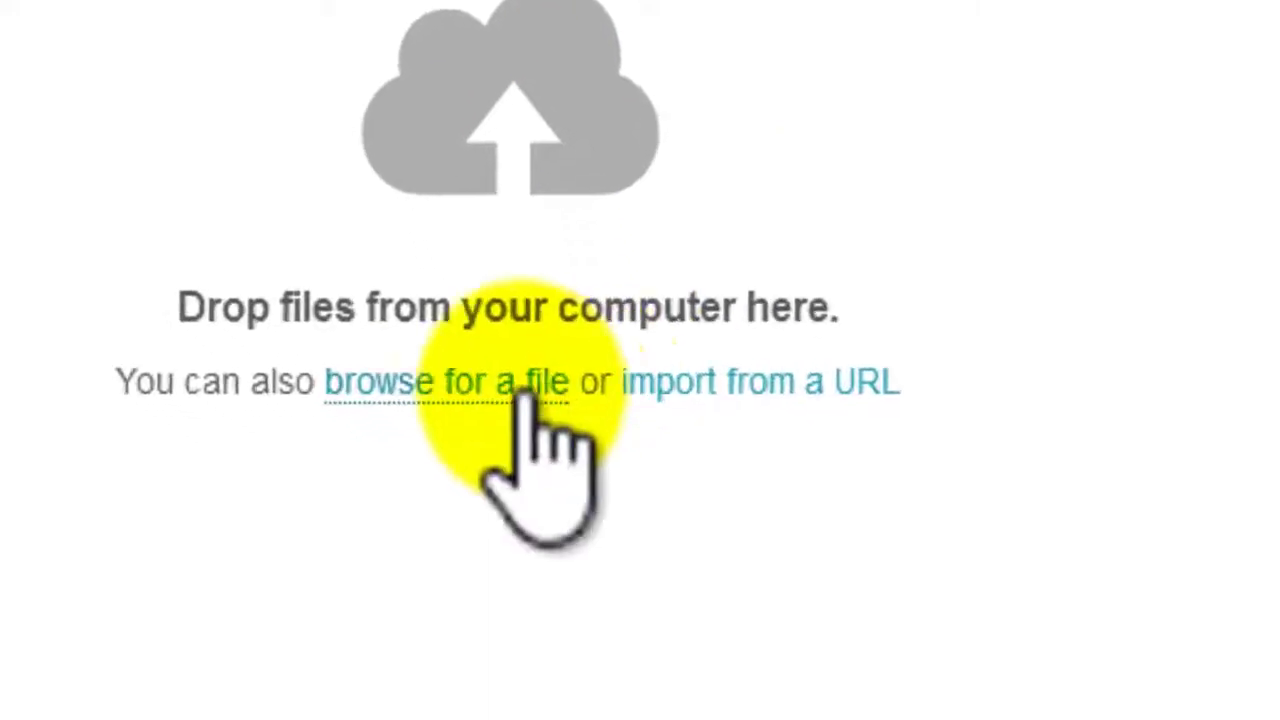
{"action": "left_click", "coordinate": [545, 540]}
{"action": "left_click", "coordinate": [1220, 645]}
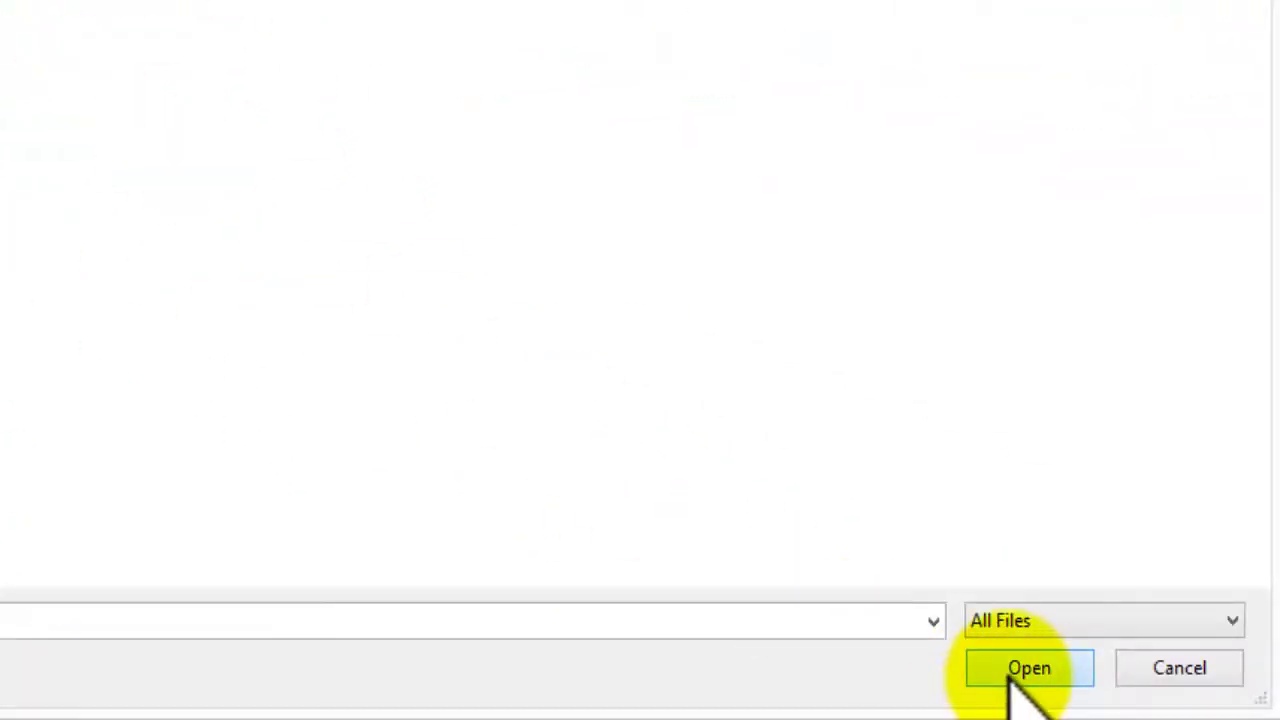
{"action": "left_click", "coordinate": [1008, 670]}
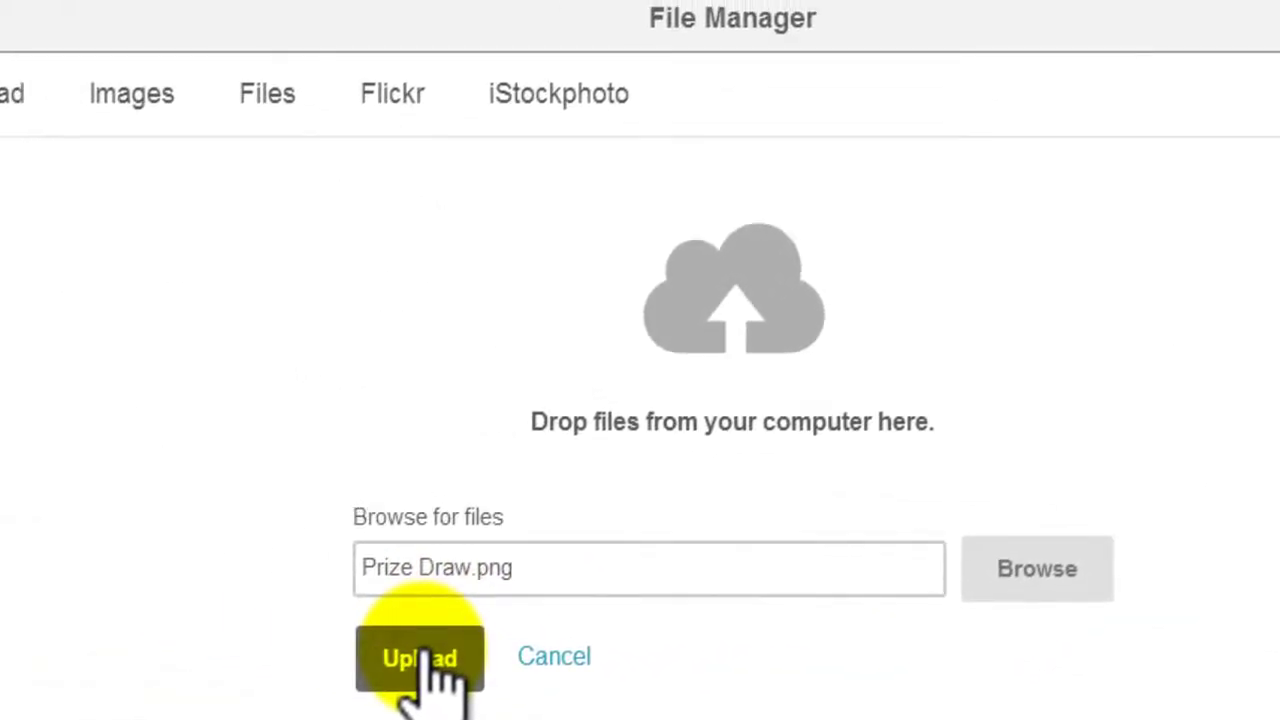
{"action": "left_click", "coordinate": [432, 662]}
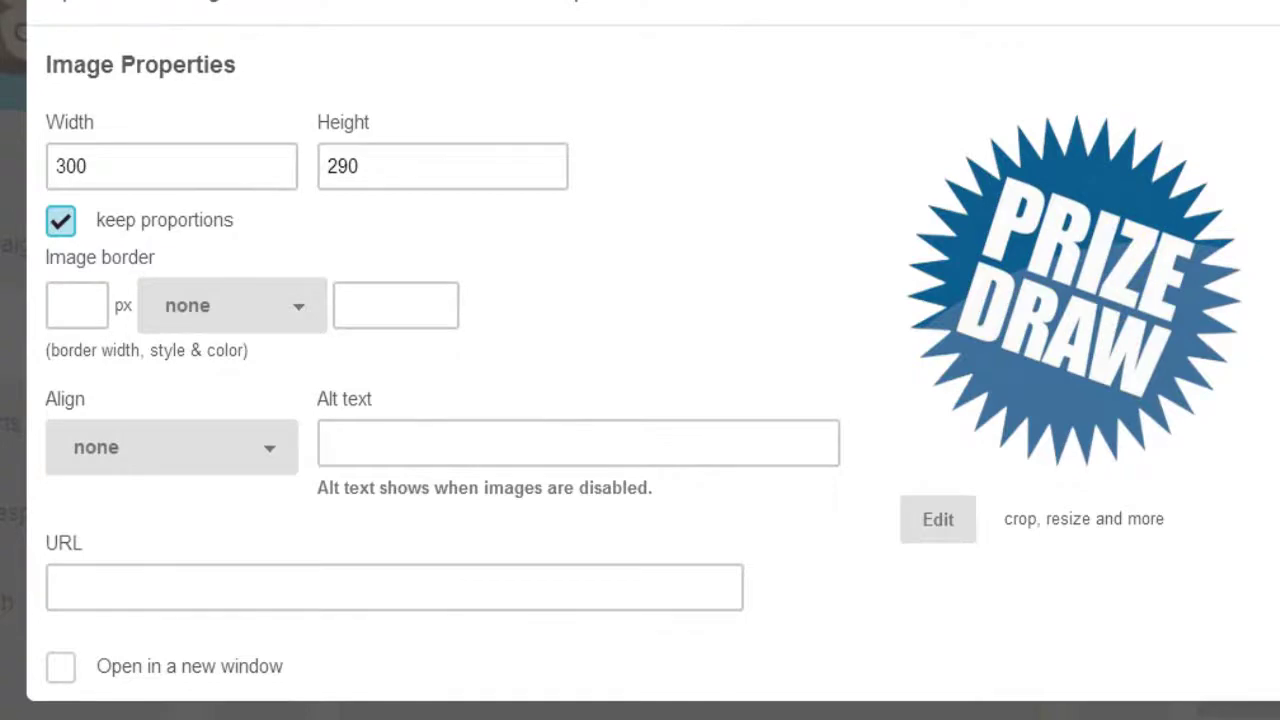
Step: Centre-align the Prize Draw image and insert it at the top of the form
{"action": "scroll", "coordinate": [640, 360], "scroll_direction": "down", "scroll_amount": 3}
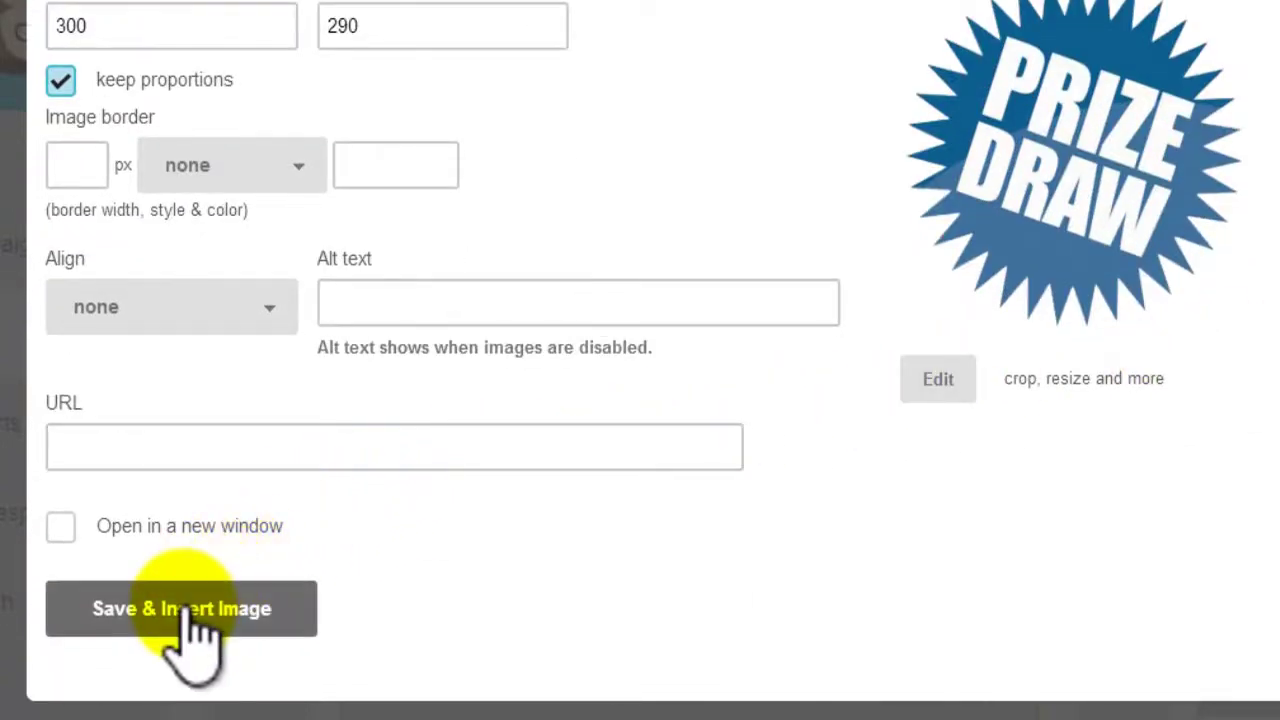
{"action": "left_click", "coordinate": [160, 318]}
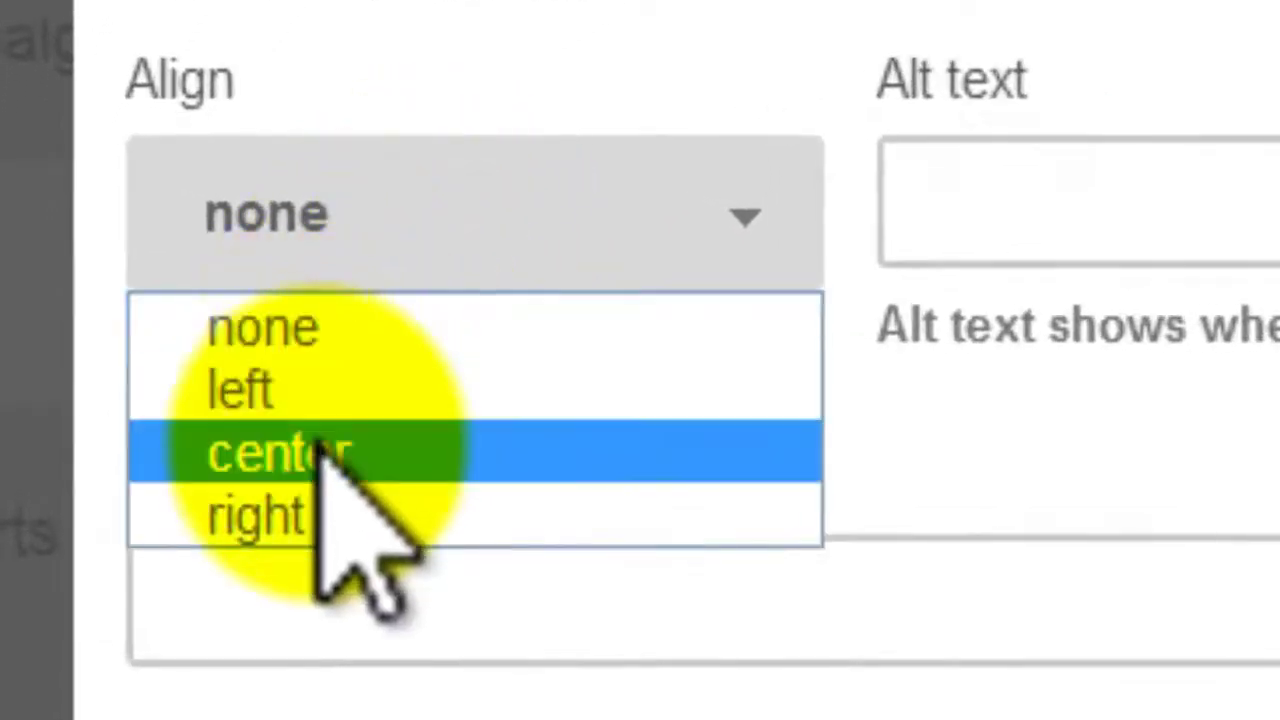
{"action": "left_click", "coordinate": [318, 450]}
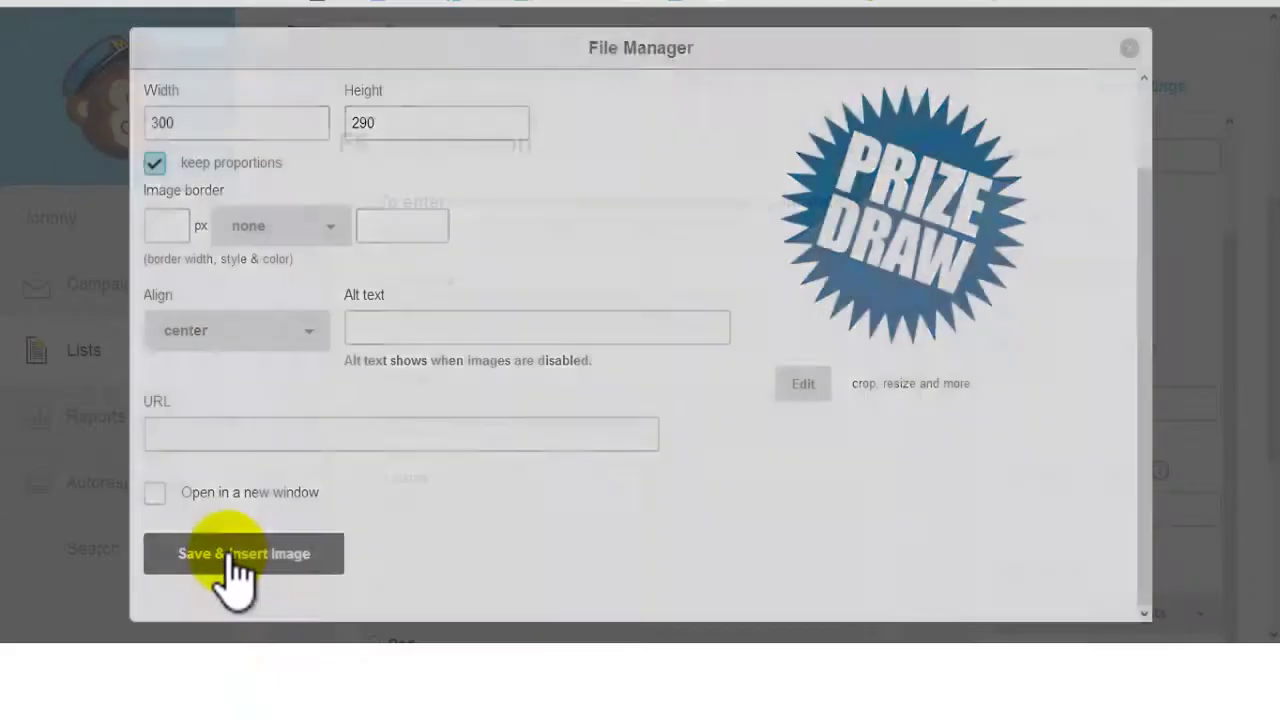
{"action": "left_click", "coordinate": [258, 615]}
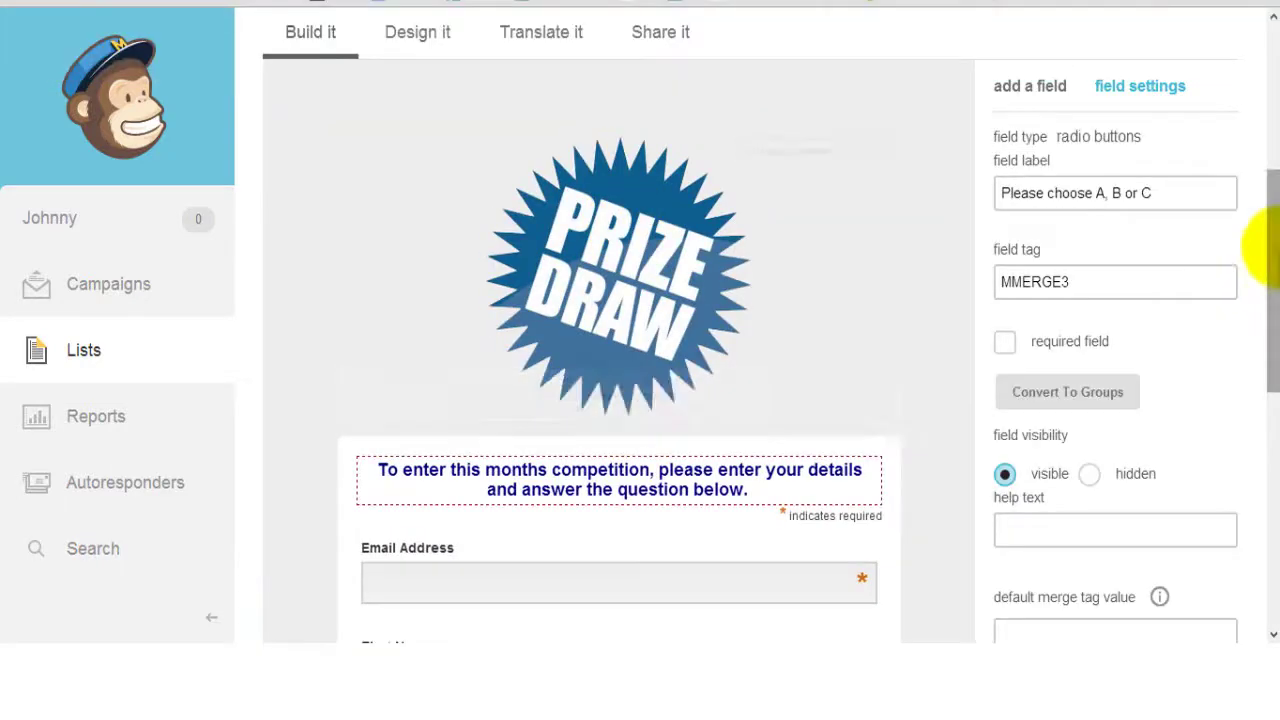
{"action": "mouse_move", "coordinate": [1274, 256]}
{"action": "left_mouse_down"}
{"action": "mouse_move", "coordinate": [1270, 462]}
{"action": "mouse_move", "coordinate": [1270, 200]}
{"action": "mouse_move", "coordinate": [1270, 245]}
{"action": "left_mouse_up"}
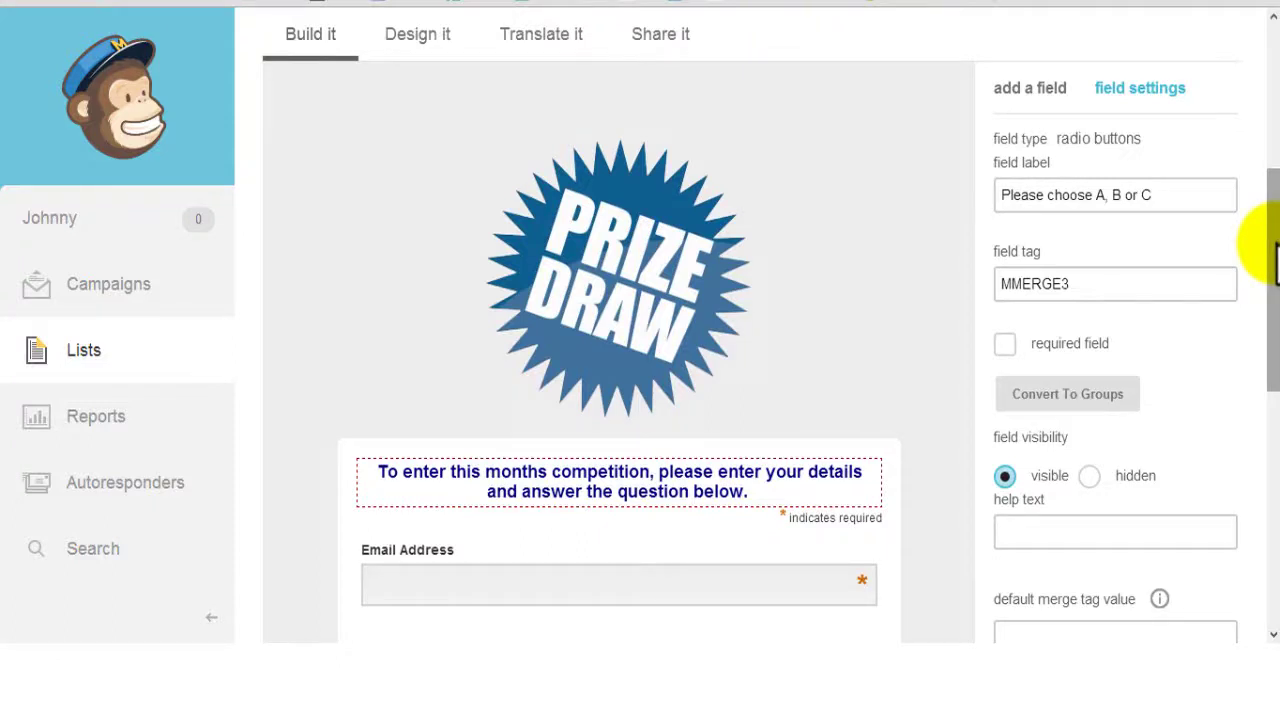
{"action": "left_click_drag", "start_coordinate": [1270, 245], "coordinate": [1272, 360]}
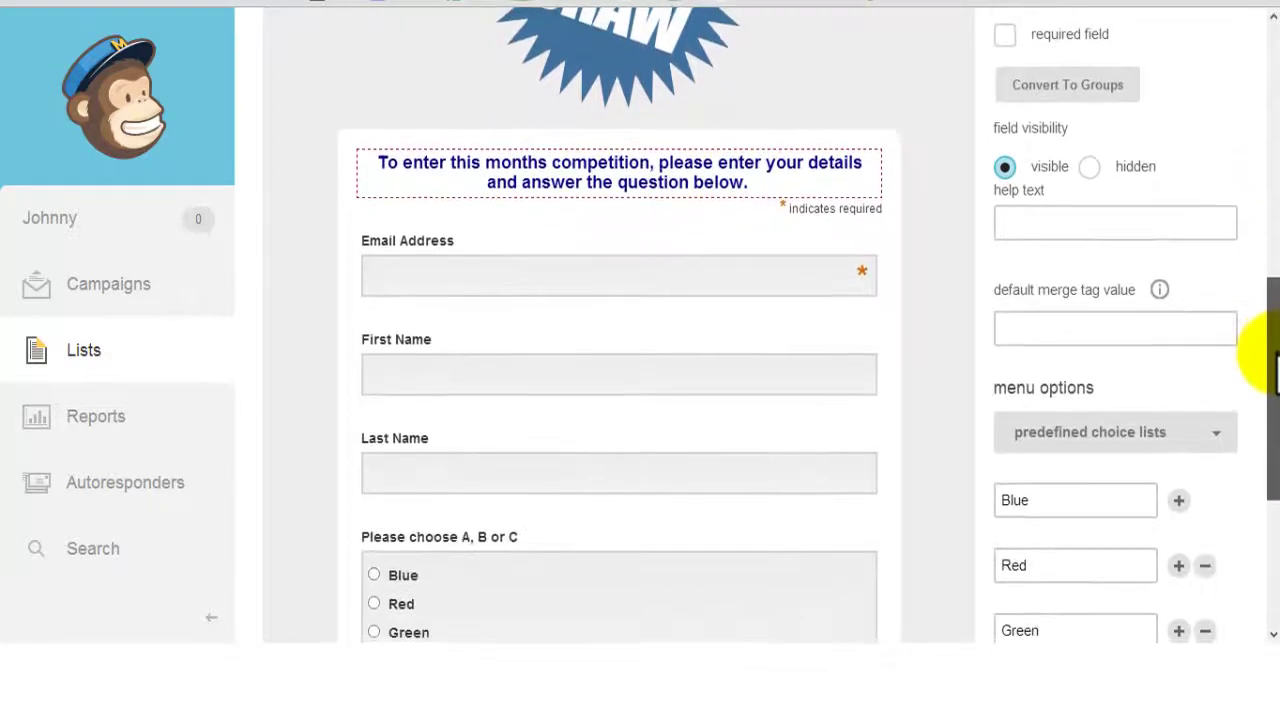